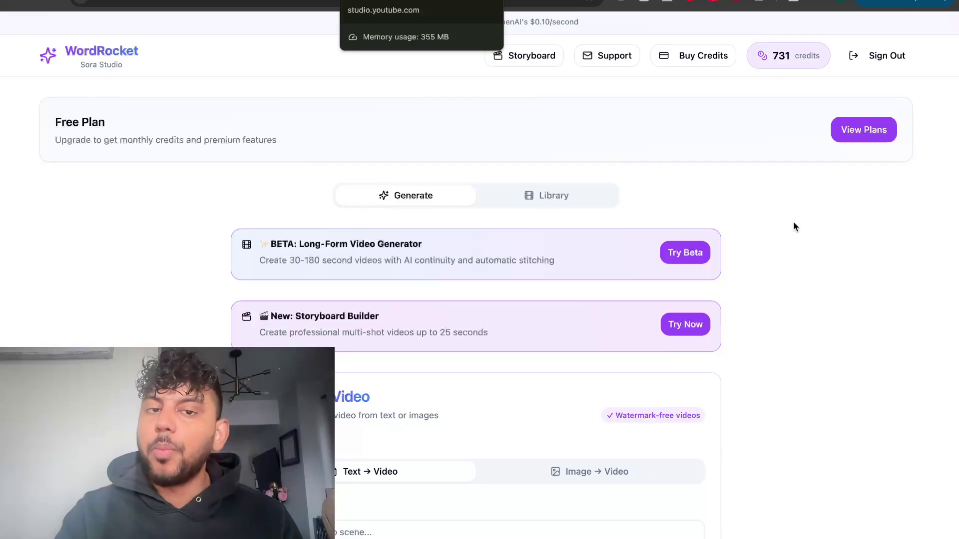
pyautogui.scroll(-1, 776, 329)
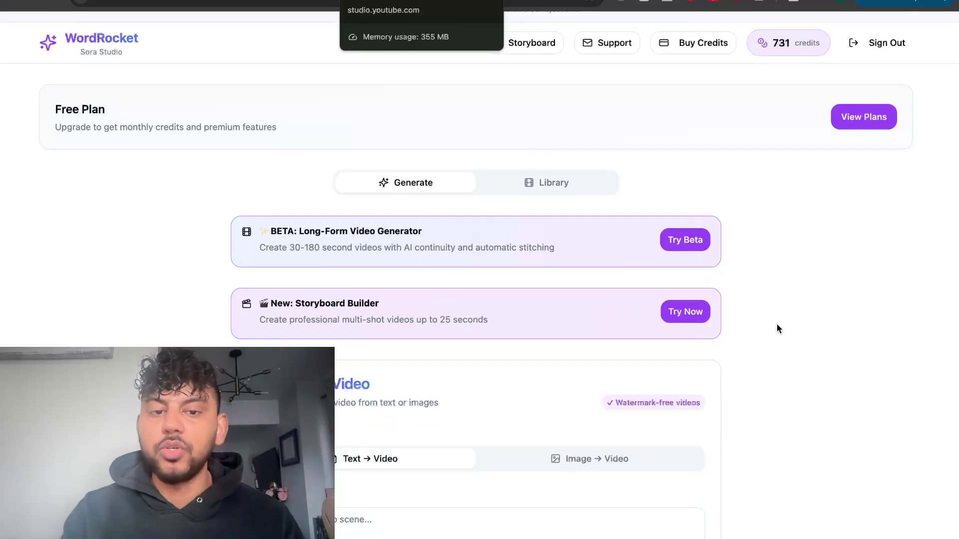
pyautogui.scroll(-1, 763, 258)
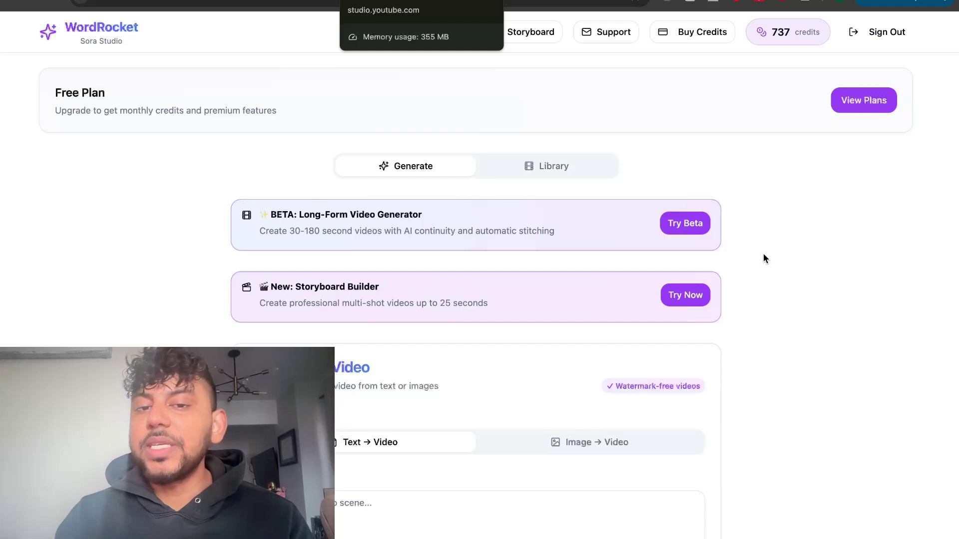
pyautogui.scroll(-1, 763, 259)
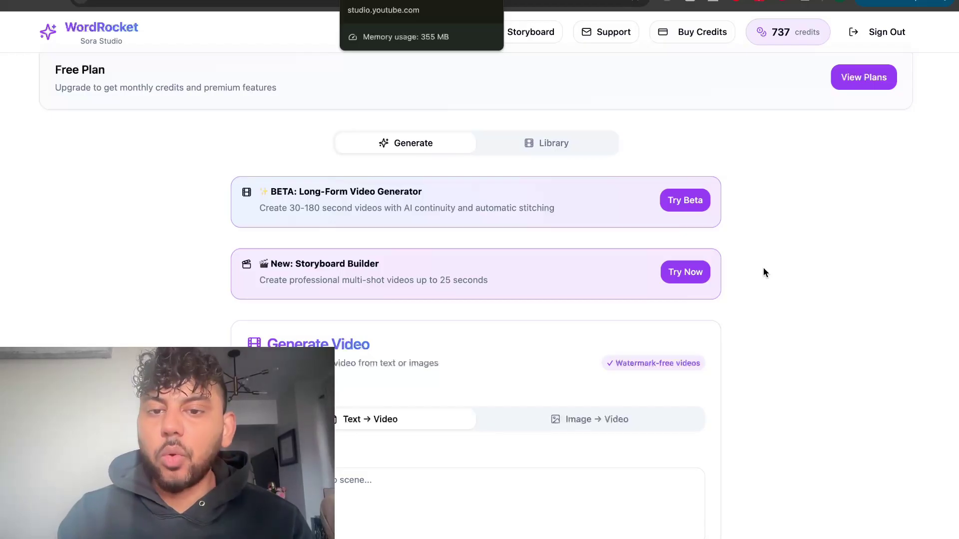
pyautogui.scroll(-3, 763, 268)
pyautogui.scroll(-1, 763, 282)
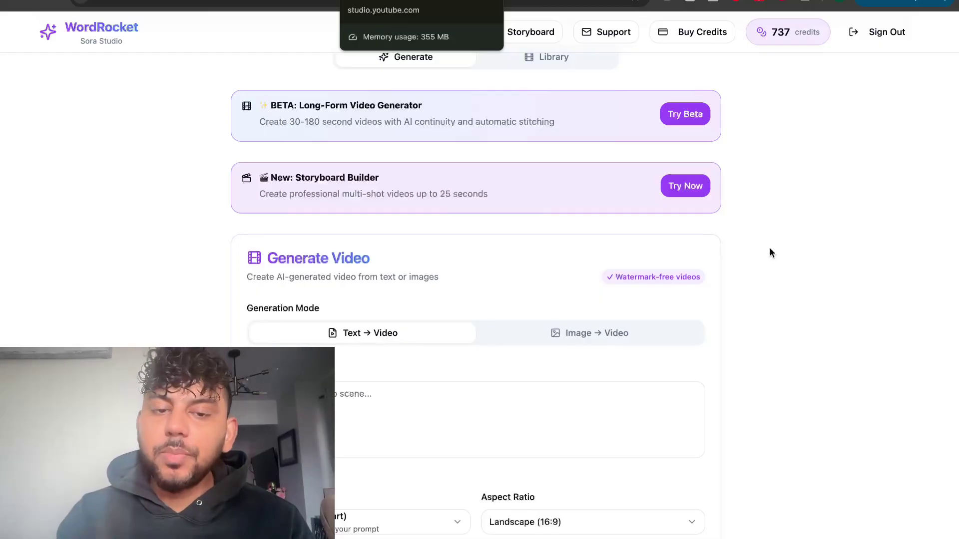
pyautogui.scroll(-5, 769, 249)
pyautogui.scroll(5, 769, 249)
pyautogui.scroll(6, 770, 249)
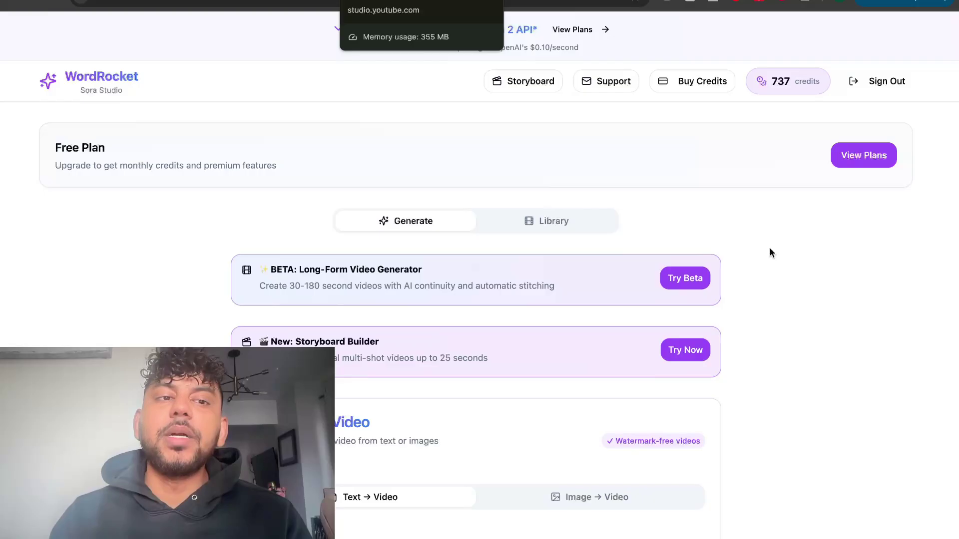
pyautogui.scroll(-6, 769, 253)
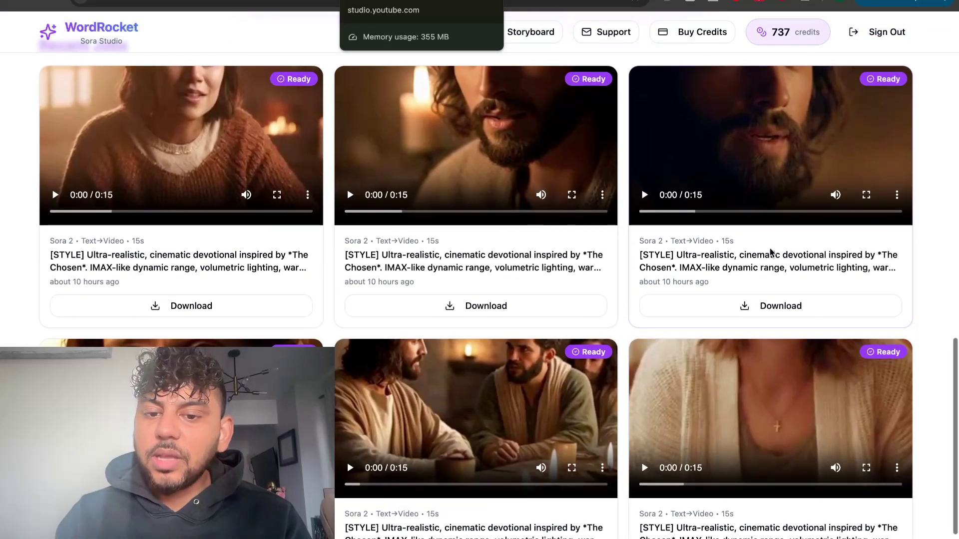
pyautogui.scroll(1, 769, 254)
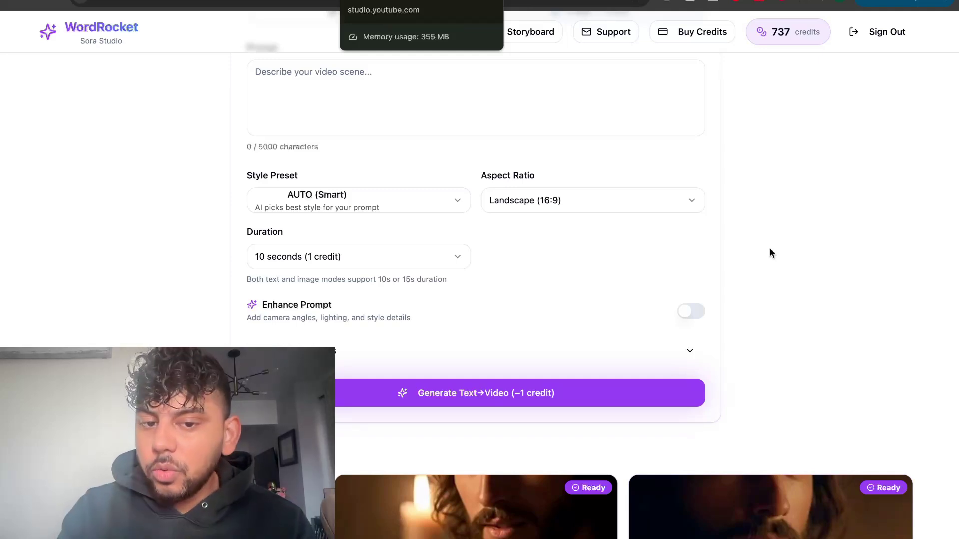
pyautogui.scroll(2, 769, 254)
pyautogui.scroll(3, 770, 253)
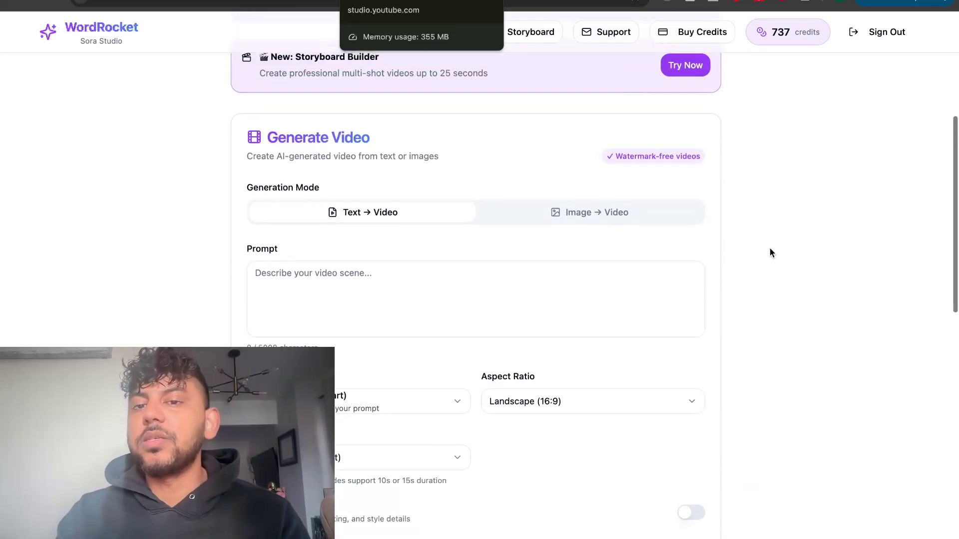
pyautogui.scroll(1, 769, 254)
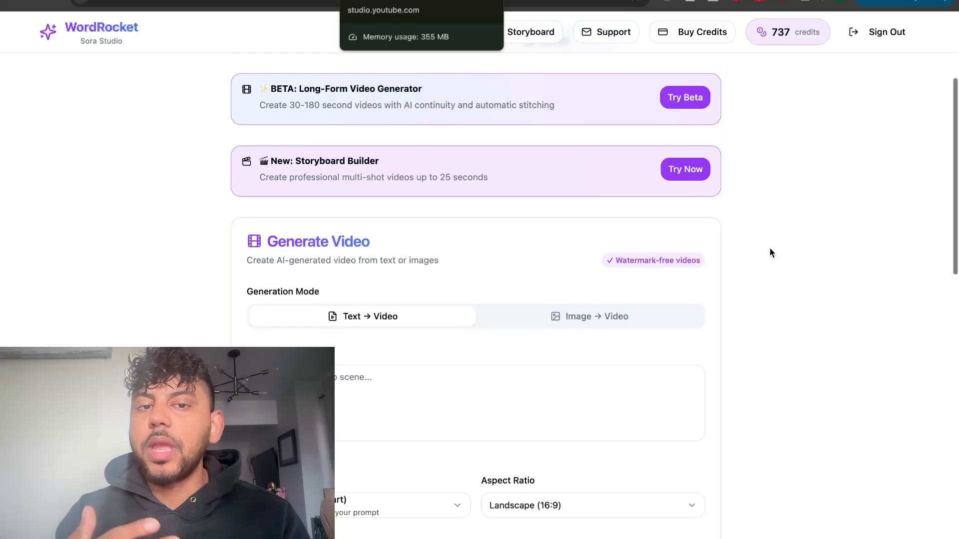
pyautogui.scroll(3, 769, 254)
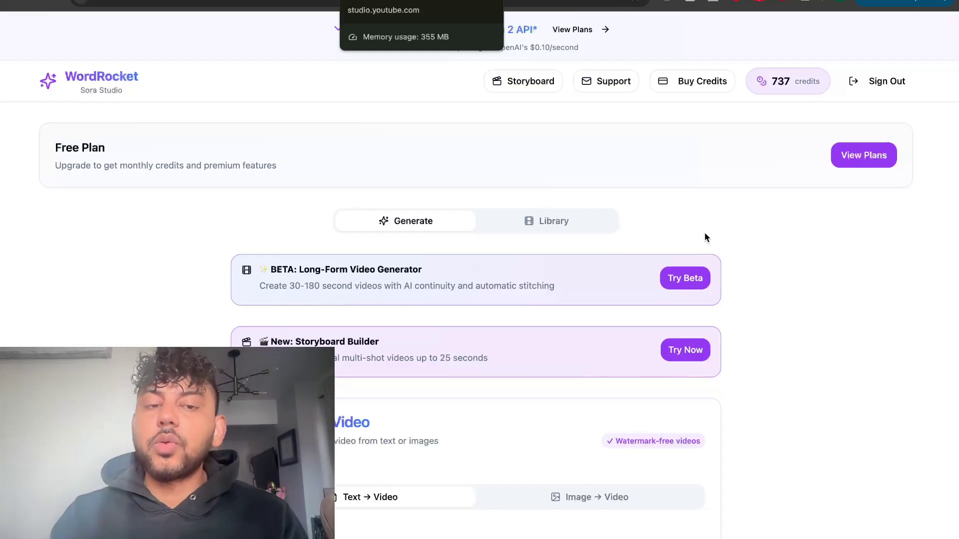
pyautogui.scroll(-1, 755, 255)
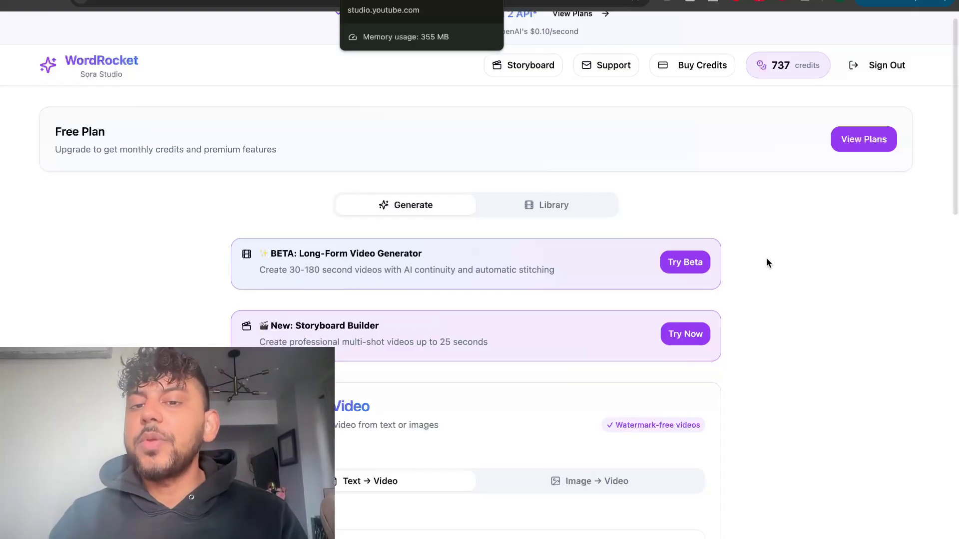
pyautogui.scroll(-1, 767, 263)
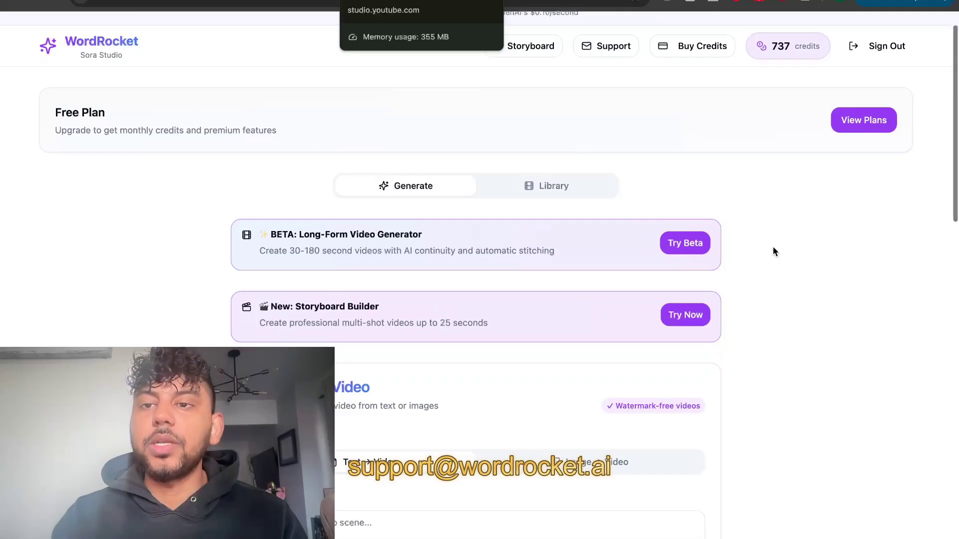
# Step: Sign out, check whether new accounts can be created, and sign back in
pyautogui.click(885, 46)
pyautogui.click(567, 250)
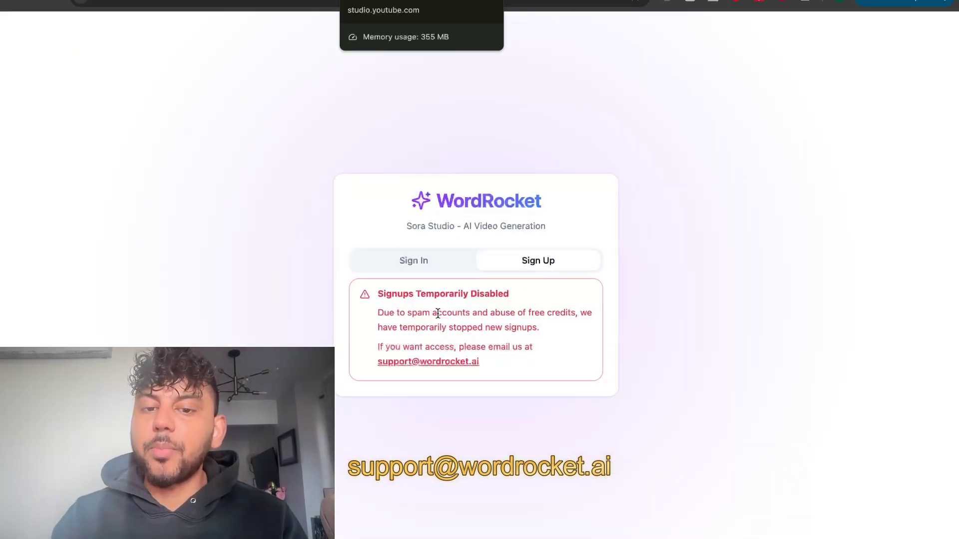
pyautogui.click(424, 262)
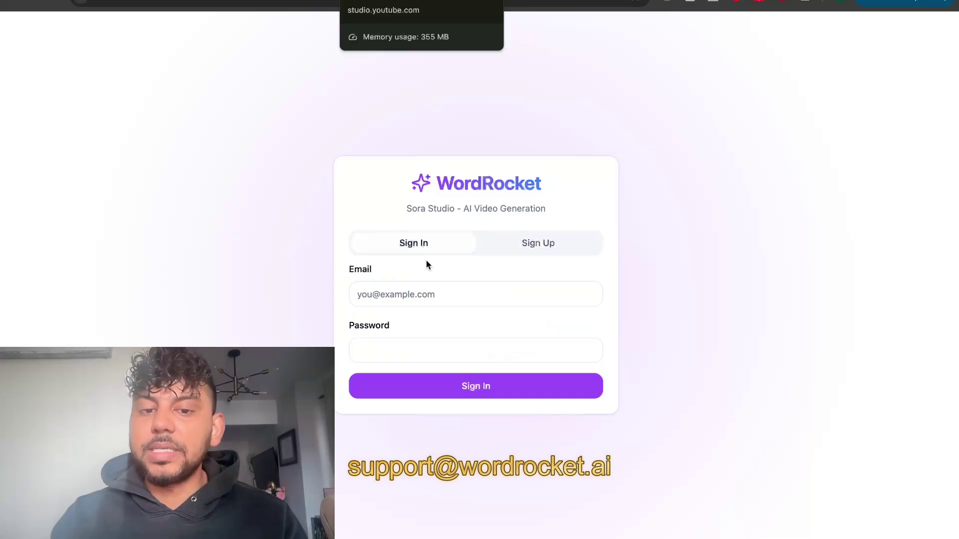
pyautogui.click(448, 377)
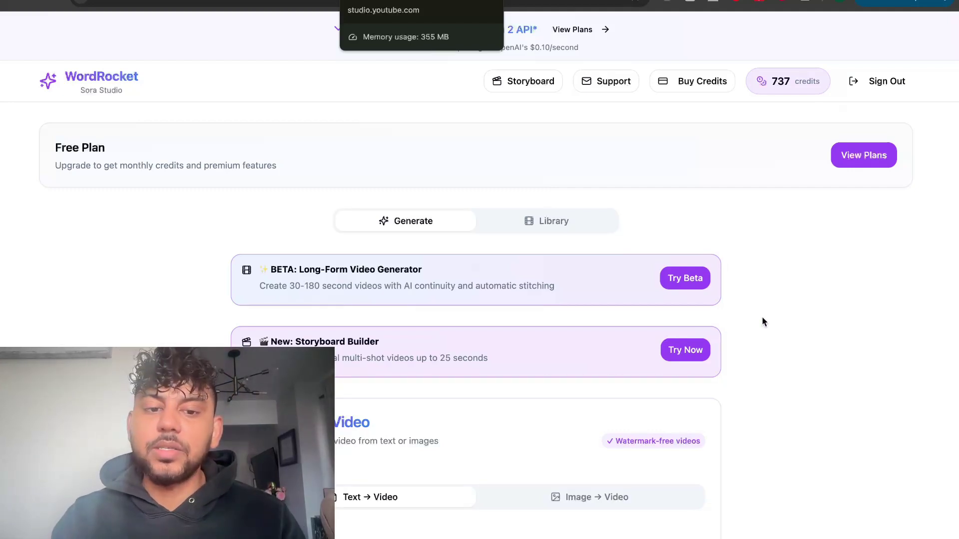
pyautogui.scroll(-2, 762, 318)
pyautogui.scroll(-1, 761, 316)
pyautogui.scroll(3, 762, 323)
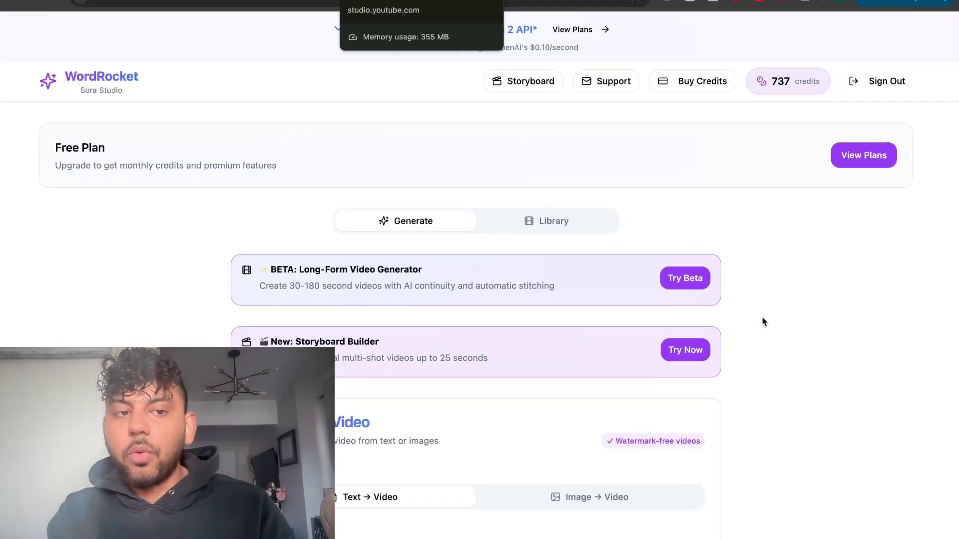
pyautogui.scroll(-1, 762, 322)
pyautogui.scroll(-1, 762, 322)
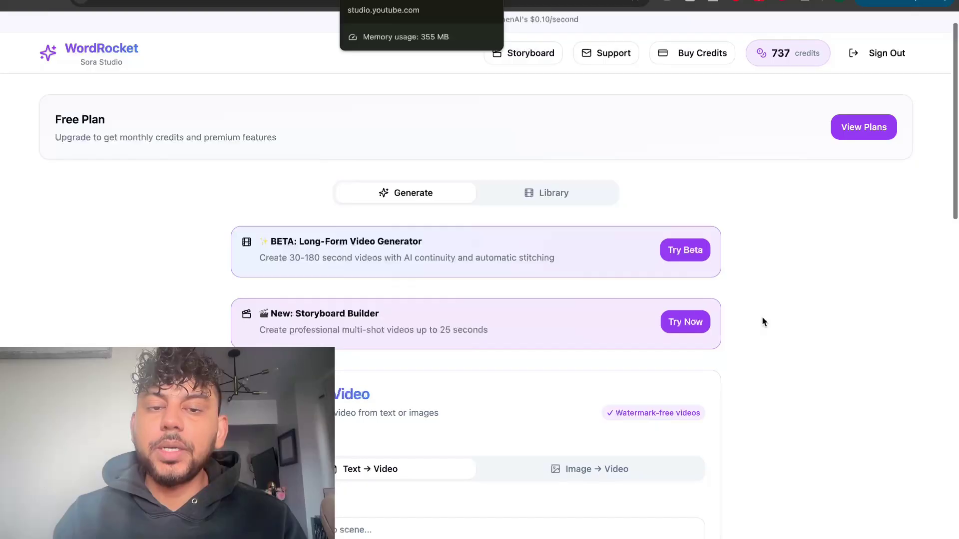
pyautogui.scroll(-1, 762, 322)
pyautogui.scroll(-2, 762, 322)
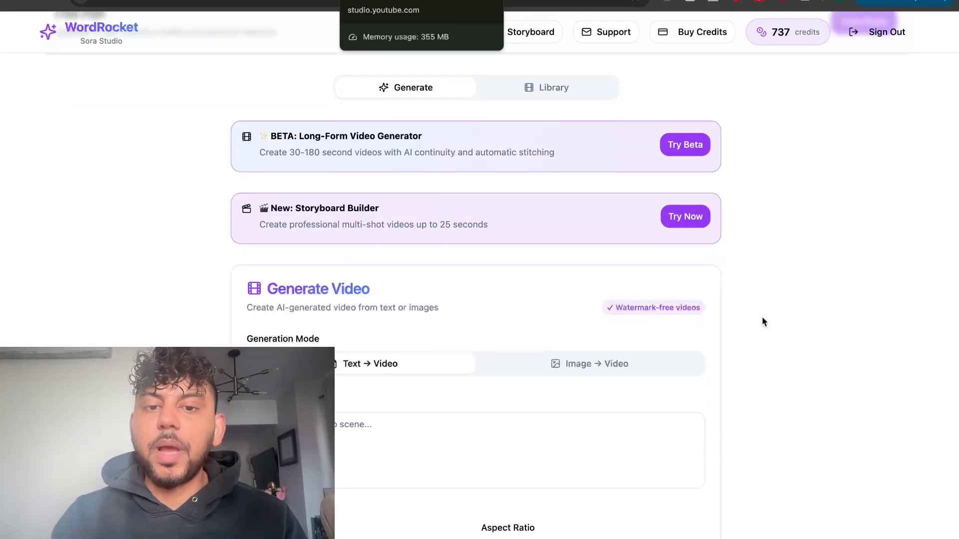
pyautogui.scroll(-1, 762, 322)
pyautogui.scroll(3, 762, 322)
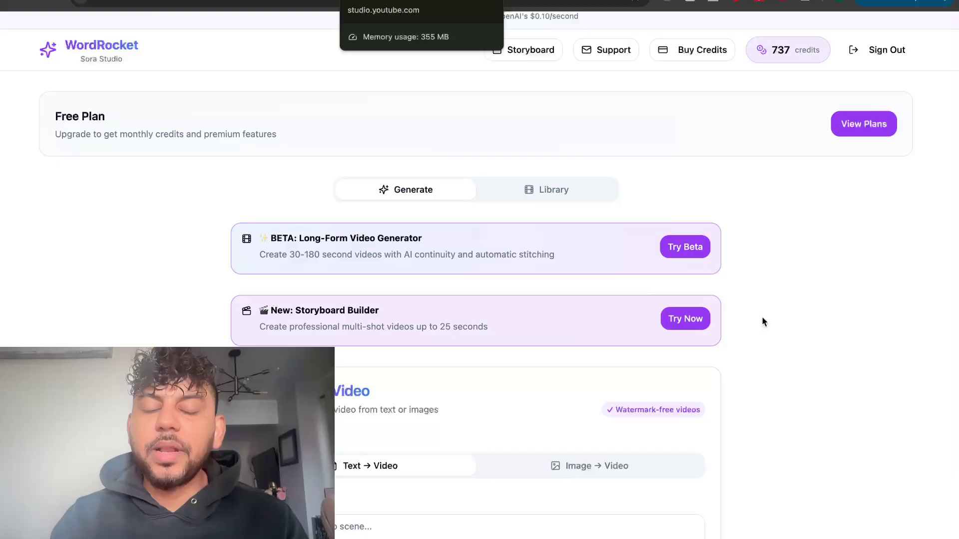
pyautogui.scroll(-1, 761, 322)
pyautogui.scroll(-1, 762, 322)
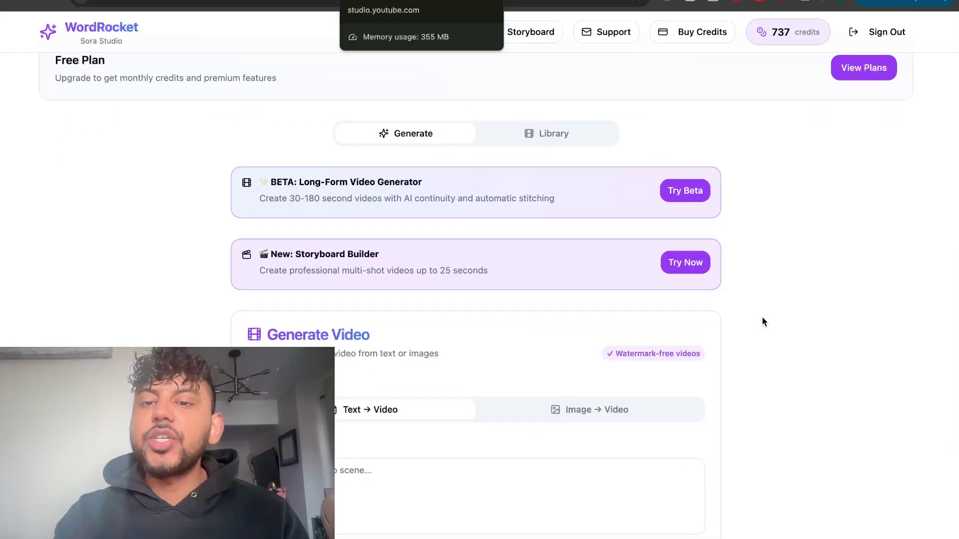
pyautogui.scroll(1, 762, 322)
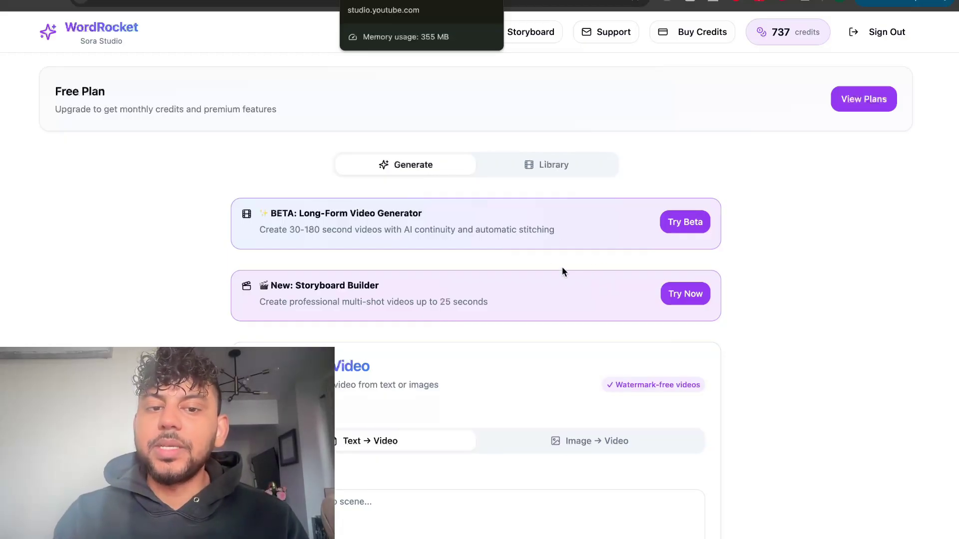
# Step: Browse the long-form and storyboard generators, then choose the Product Advertisement video type
pyautogui.click(687, 225)
pyautogui.click(61, 96)
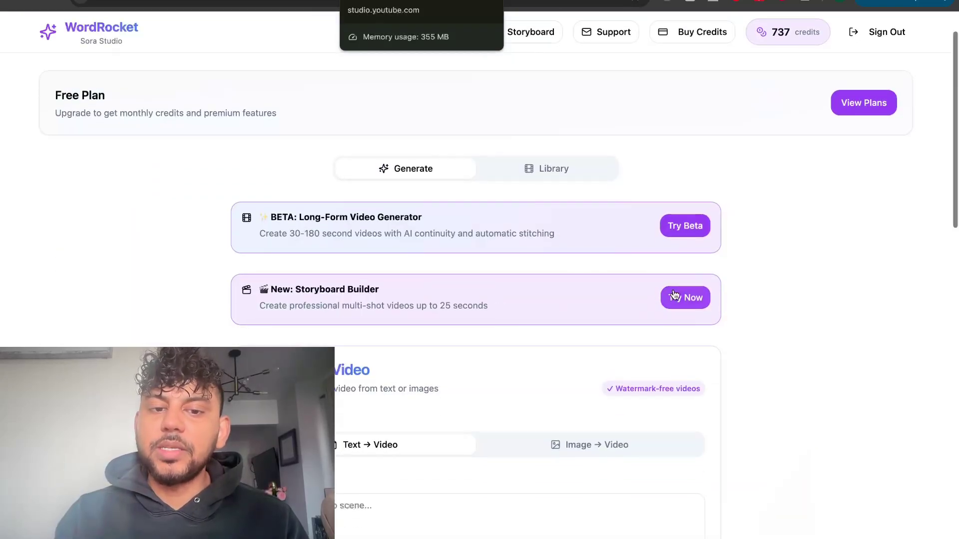
pyautogui.click(683, 295)
pyautogui.scroll(-2, 494, 262)
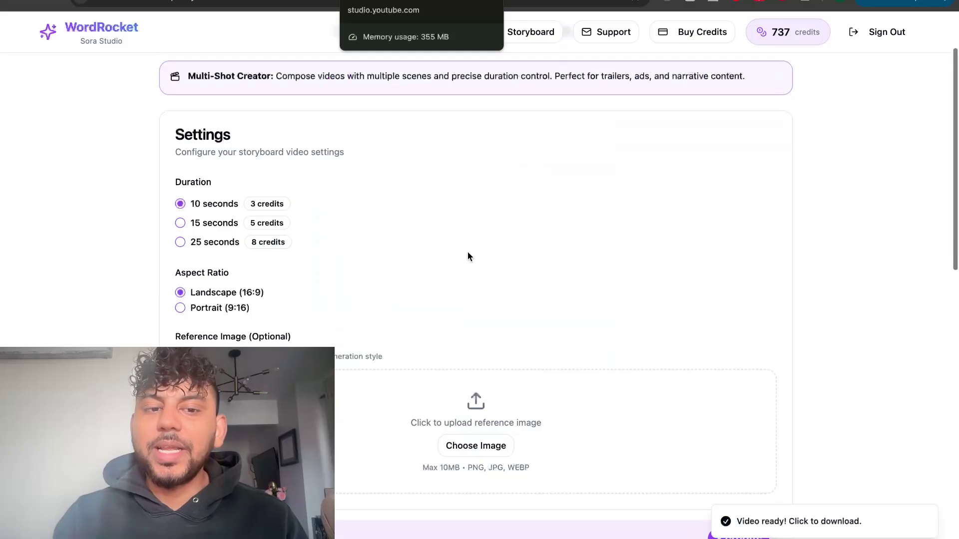
pyautogui.scroll(-3, 468, 253)
pyautogui.scroll(-2, 467, 255)
pyautogui.scroll(-4, 468, 256)
pyautogui.scroll(-2, 468, 255)
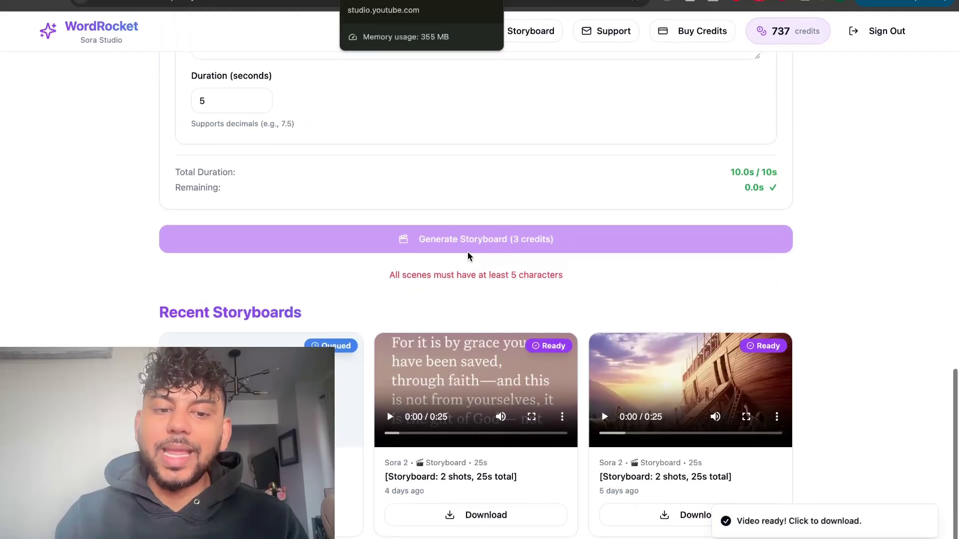
pyautogui.scroll(8, 351, 395)
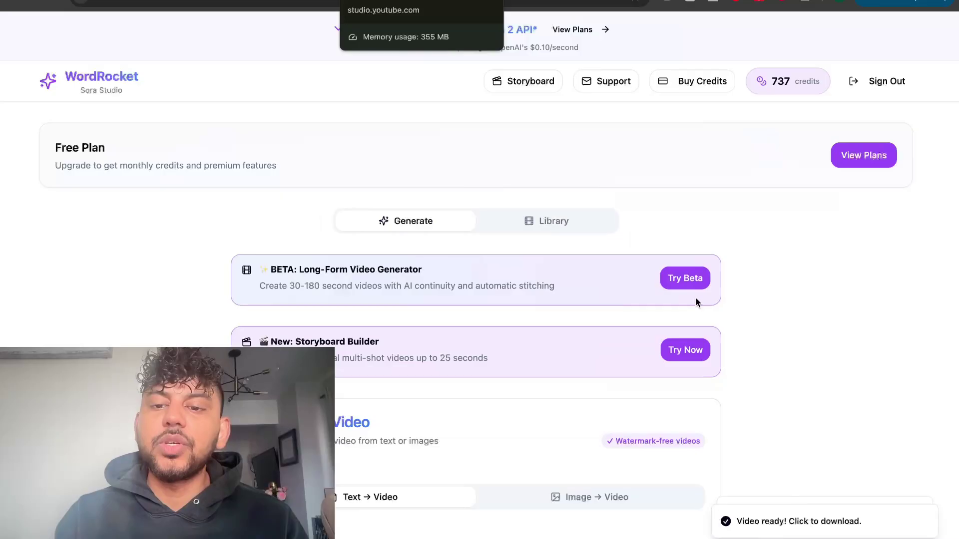
pyautogui.click(683, 281)
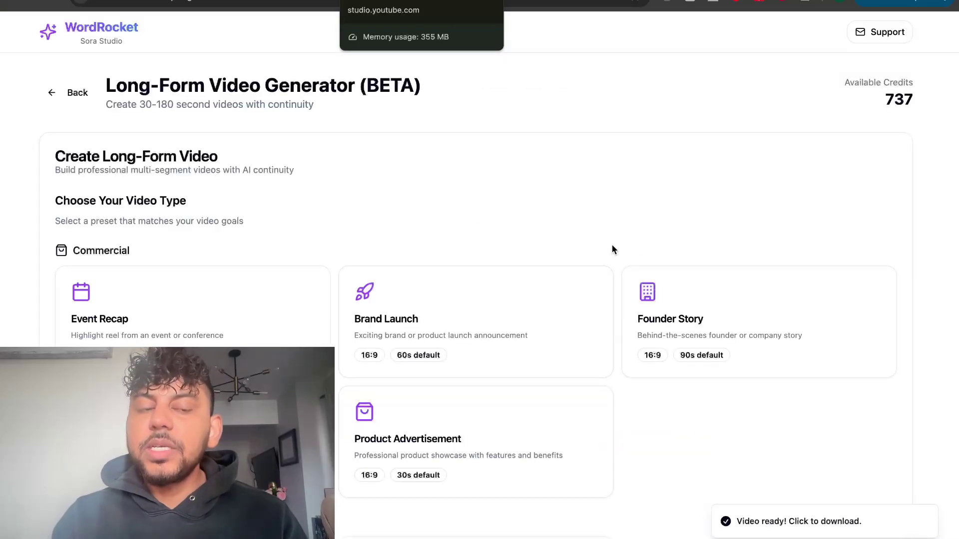
pyautogui.scroll(-1, 612, 247)
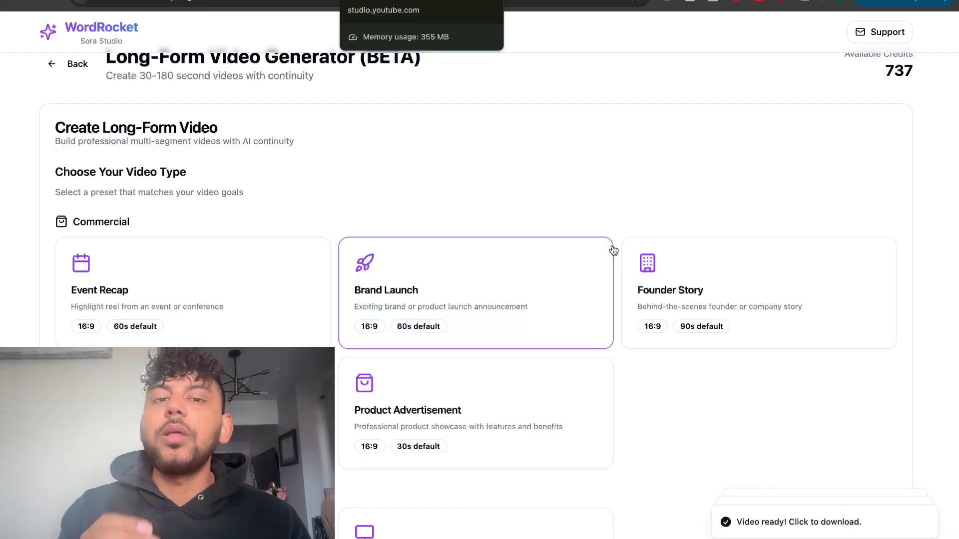
pyautogui.scroll(-1, 613, 249)
pyautogui.scroll(-1, 613, 249)
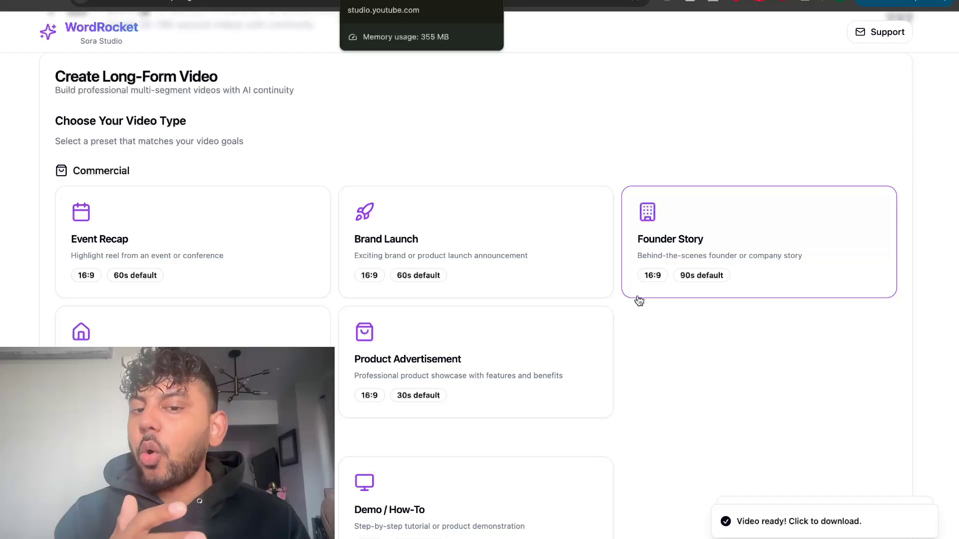
pyautogui.scroll(-1, 637, 299)
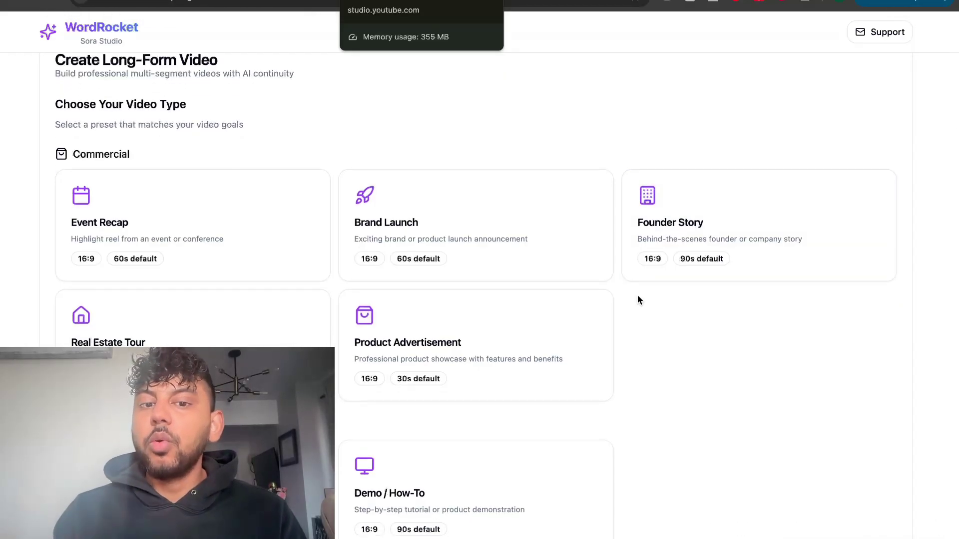
pyautogui.scroll(-3, 637, 299)
pyautogui.click(476, 220)
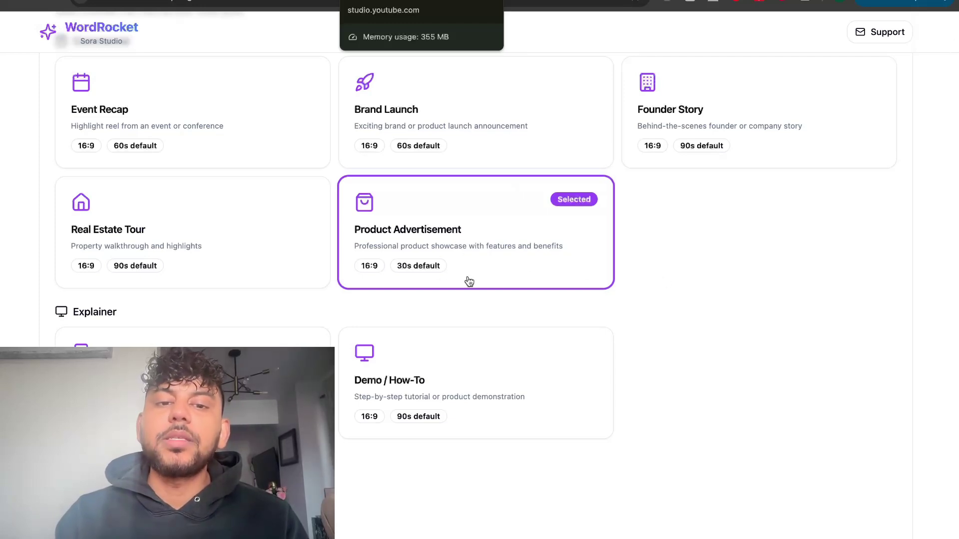
pyautogui.scroll(1, 433, 276)
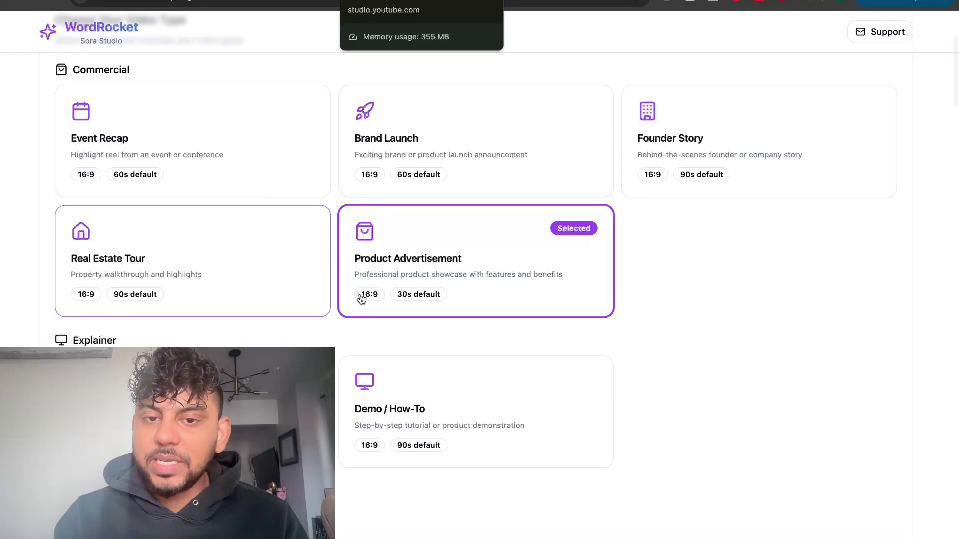
pyautogui.scroll(-4, 361, 298)
pyautogui.scroll(-1, 377, 267)
pyautogui.scroll(-3, 402, 336)
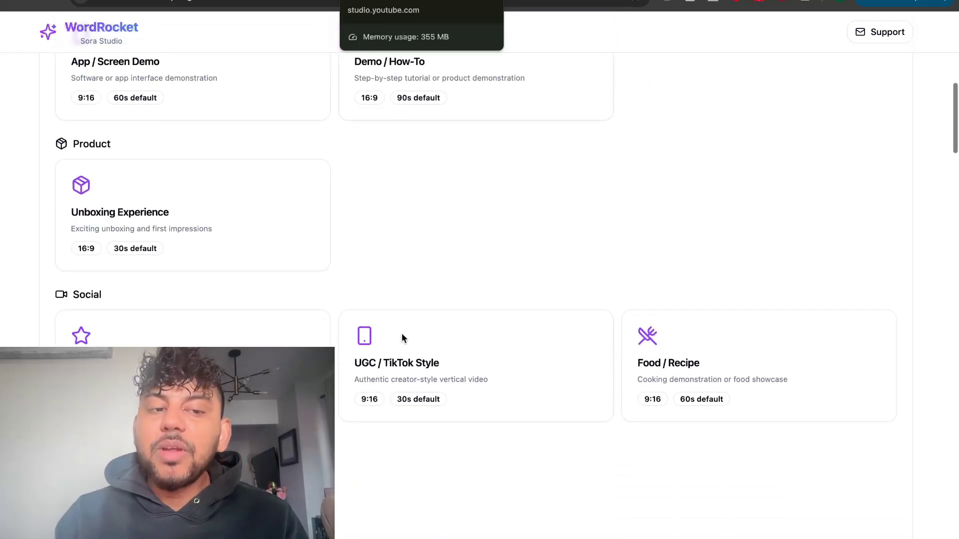
pyautogui.scroll(1, 400, 338)
pyautogui.scroll(-2, 400, 338)
pyautogui.scroll(-1, 420, 348)
pyautogui.scroll(2, 449, 362)
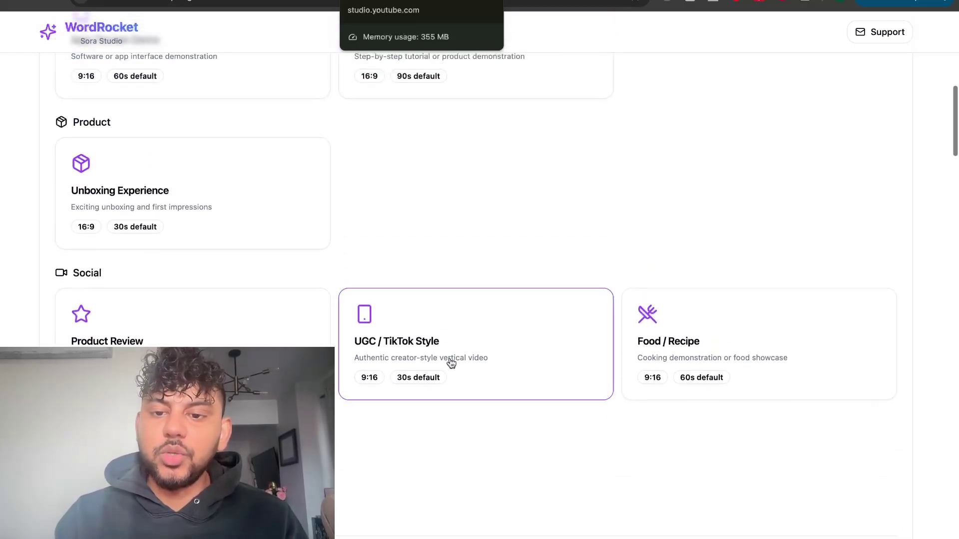
pyautogui.scroll(3, 432, 256)
pyautogui.scroll(2, 432, 257)
pyautogui.scroll(1, 432, 257)
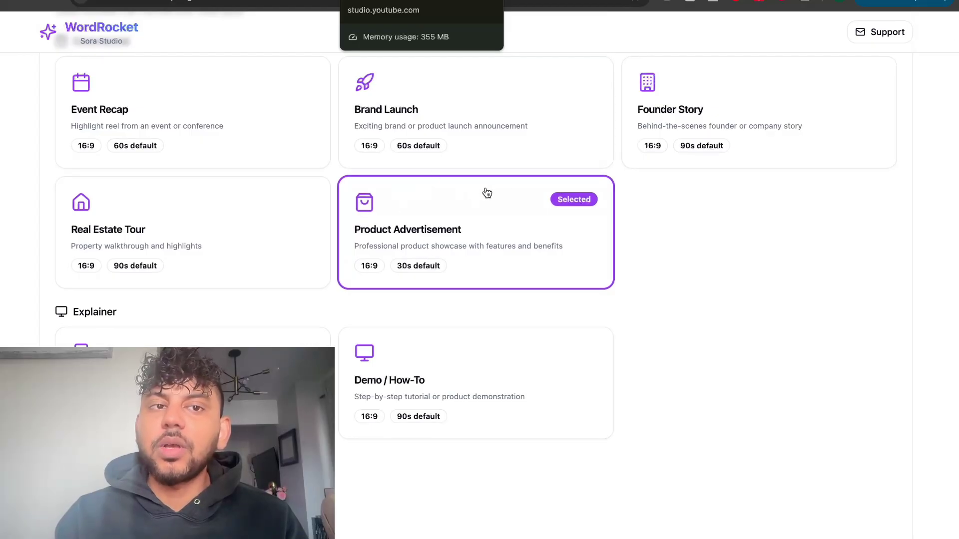
pyautogui.scroll(1, 592, 238)
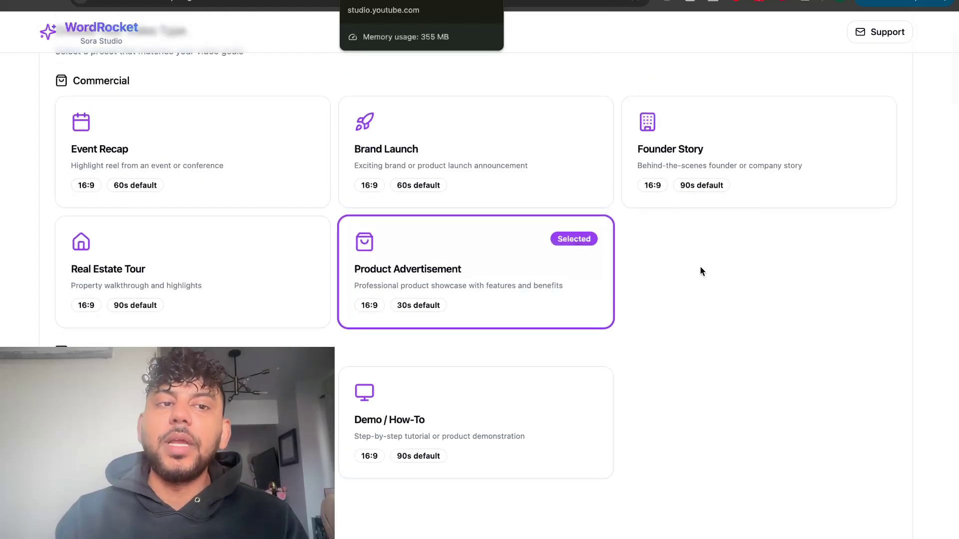
pyautogui.scroll(1, 699, 266)
pyautogui.scroll(-3, 701, 267)
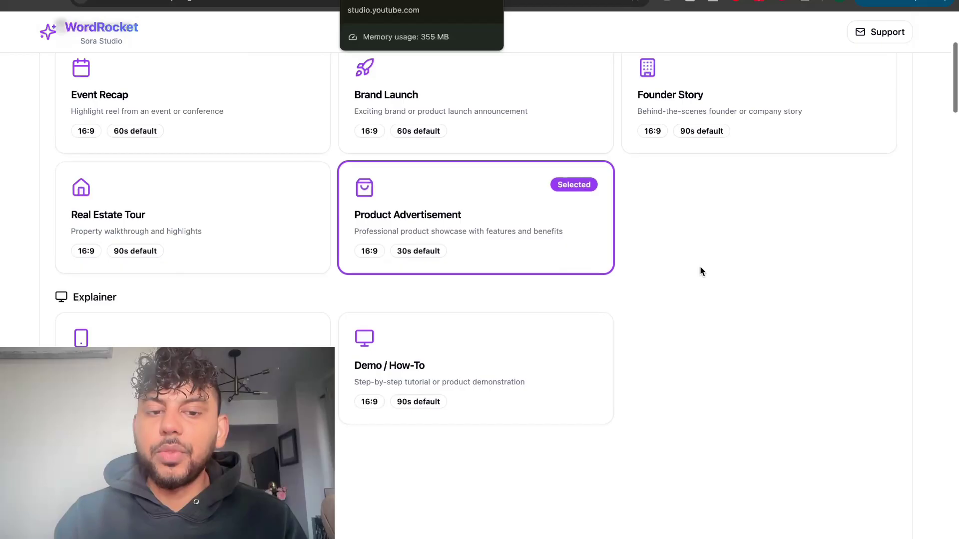
pyautogui.scroll(-5, 687, 296)
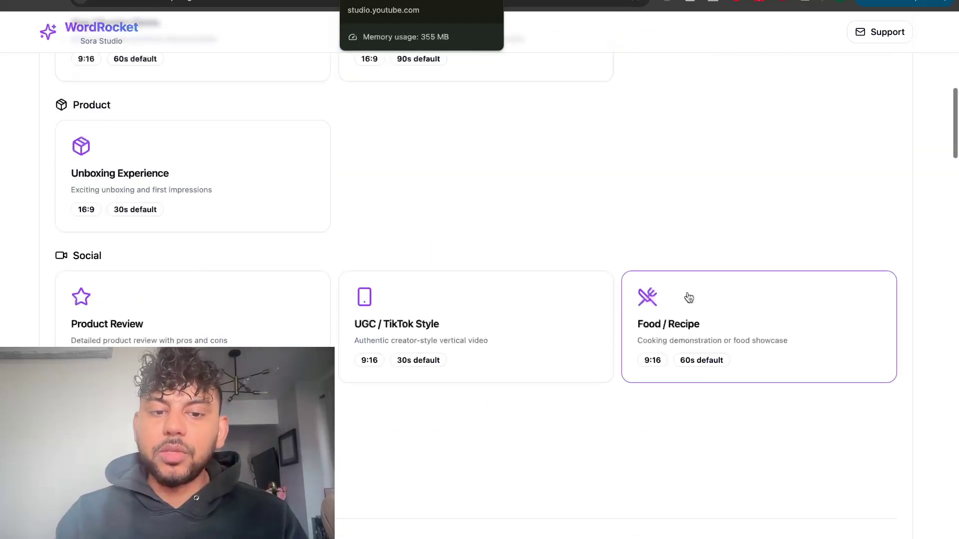
pyautogui.scroll(-2, 672, 304)
pyautogui.scroll(-2, 671, 304)
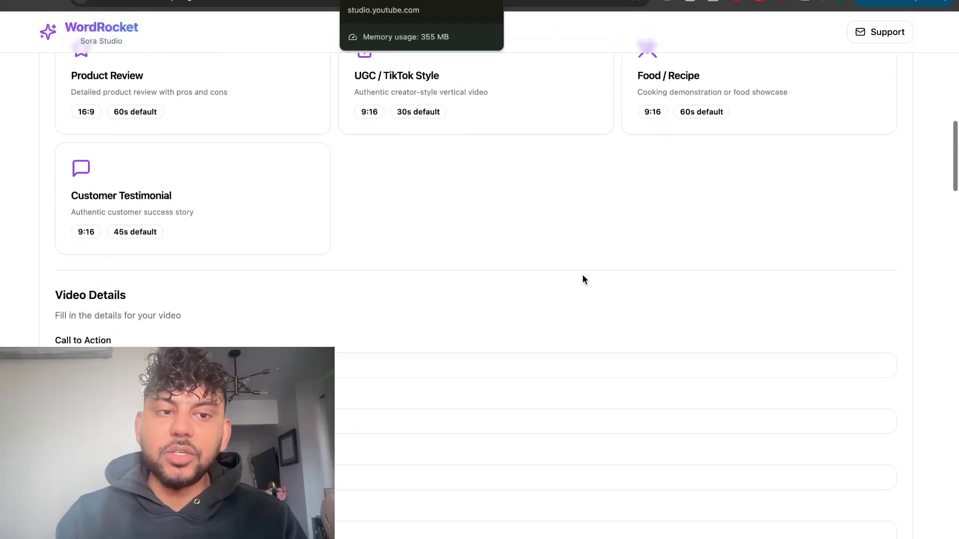
pyautogui.scroll(5, 525, 293)
pyautogui.scroll(-1, 438, 304)
pyautogui.scroll(-5, 493, 275)
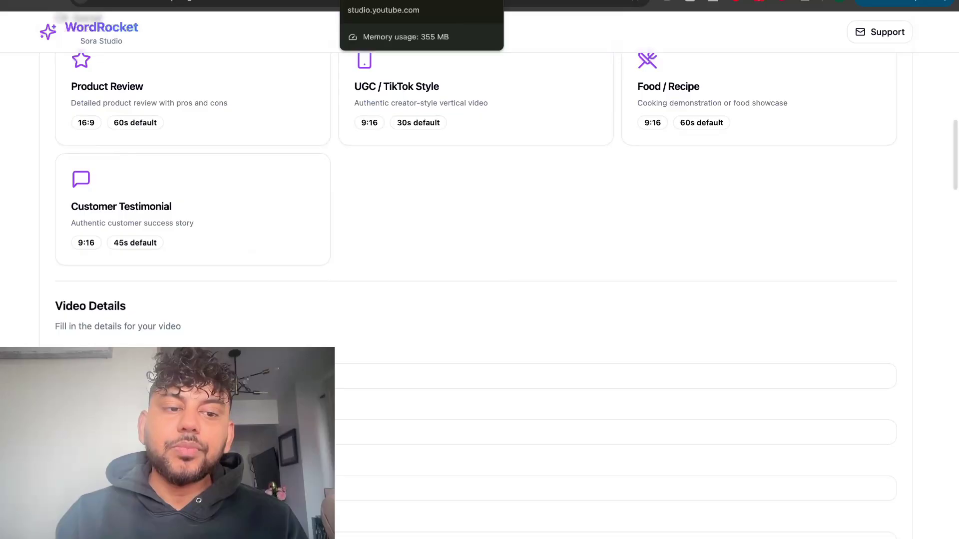
pyautogui.scroll(-1, 204, 312)
# Step: Use the saved 25%-off call to action, paste the key benefit, and enter Novablast 5 for runners
pyautogui.click(204, 313)
pyautogui.click(193, 338)
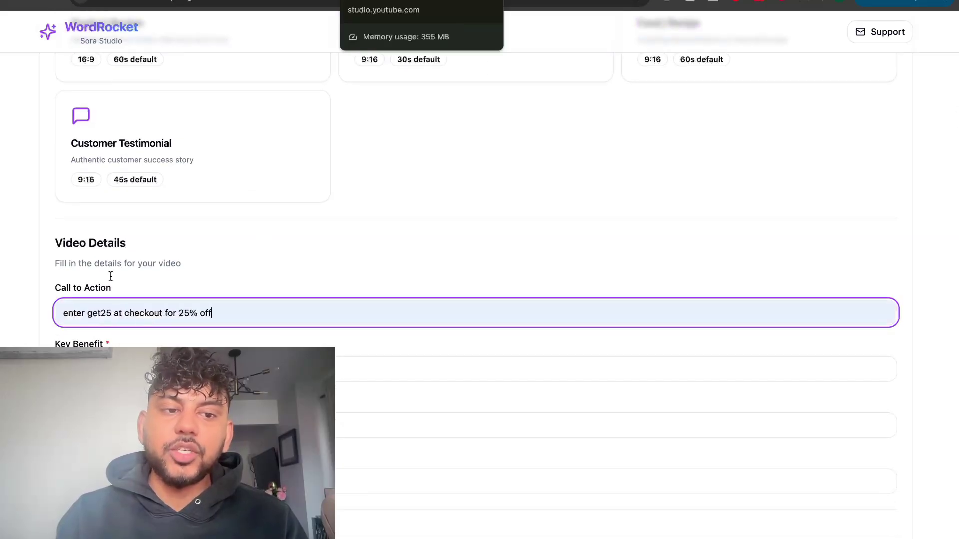
pyautogui.scroll(5, 224, 126)
pyautogui.scroll(-4, 237, 269)
pyautogui.scroll(-2, 241, 272)
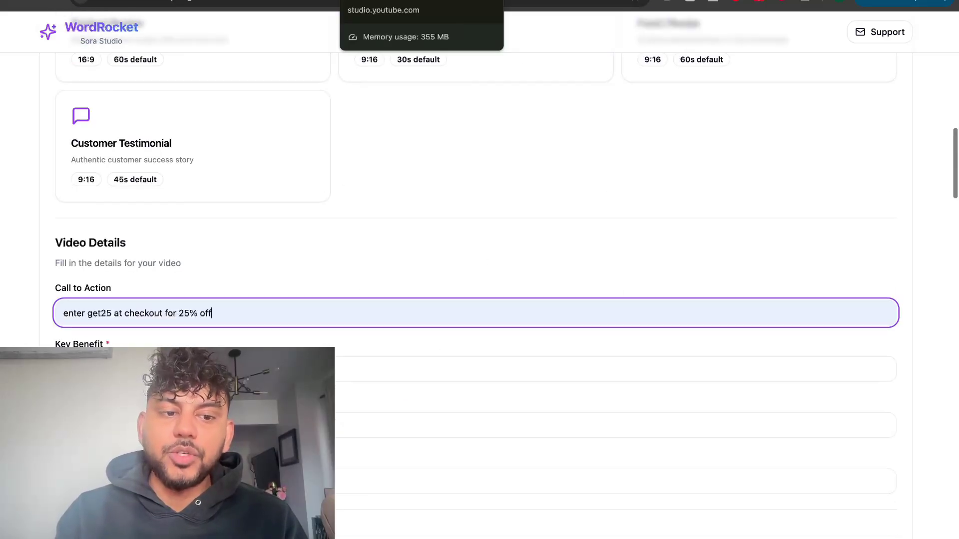
pyautogui.press('Tab')
pyautogui.hotkey('ctrl', 'v')
pyautogui.scroll(-1, 479, 299)
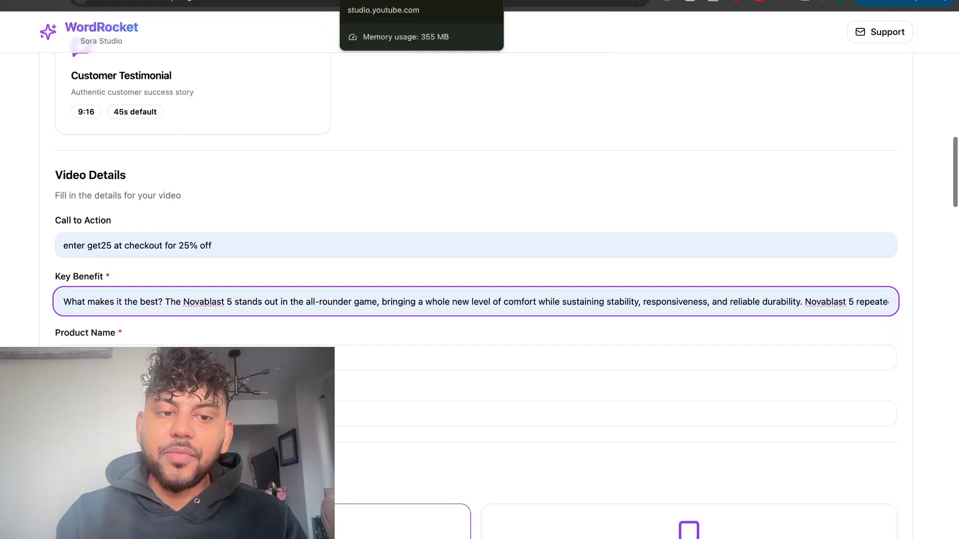
pyautogui.press('Tab')
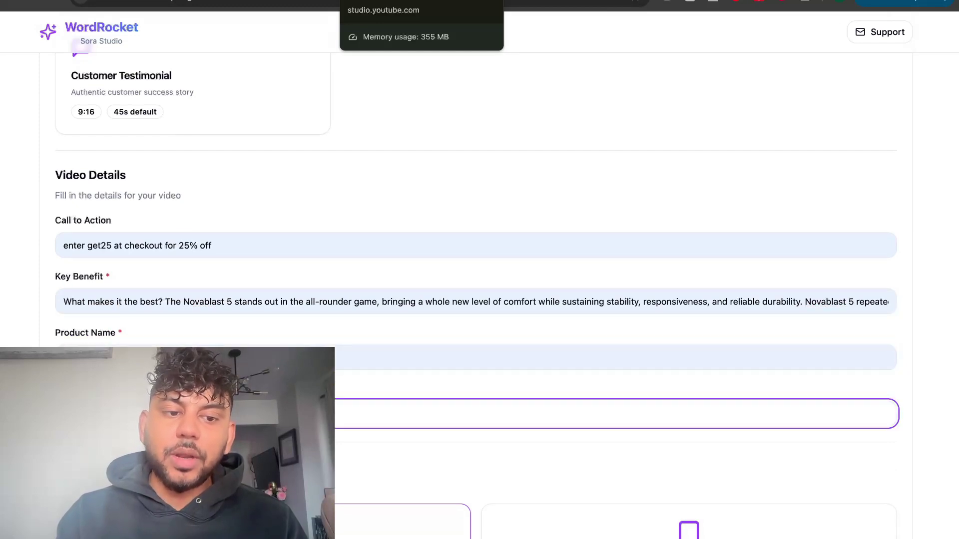
pyautogui.write('Novablast 5')
pyautogui.press('Tab')
pyautogui.scroll(-1, 480, 300)
pyautogui.write('runners')
pyautogui.scroll(-2, 265, 283)
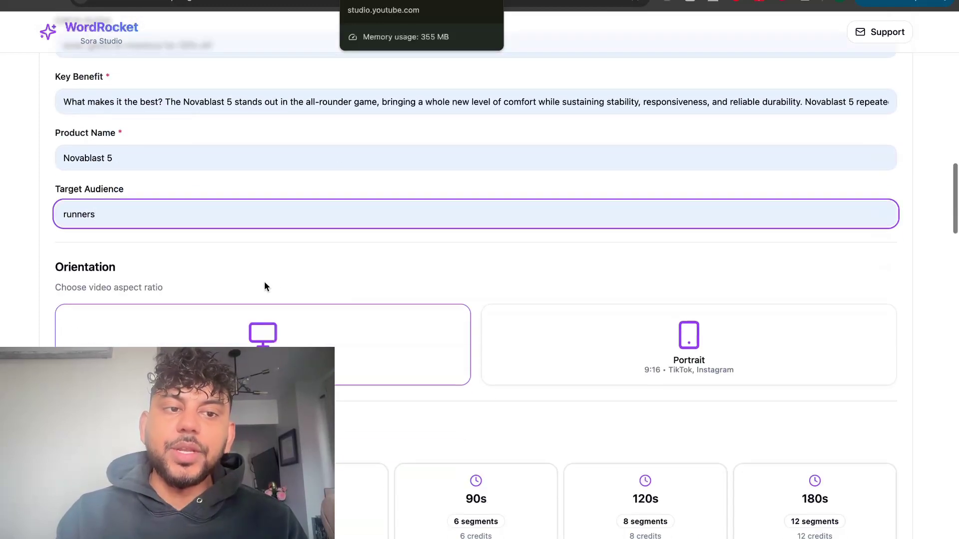
pyautogui.scroll(-2, 437, 252)
# Step: Keep Landscape orientation and try the 30s, 60s, 90s, 120s and 180s video lengths
pyautogui.click(455, 248)
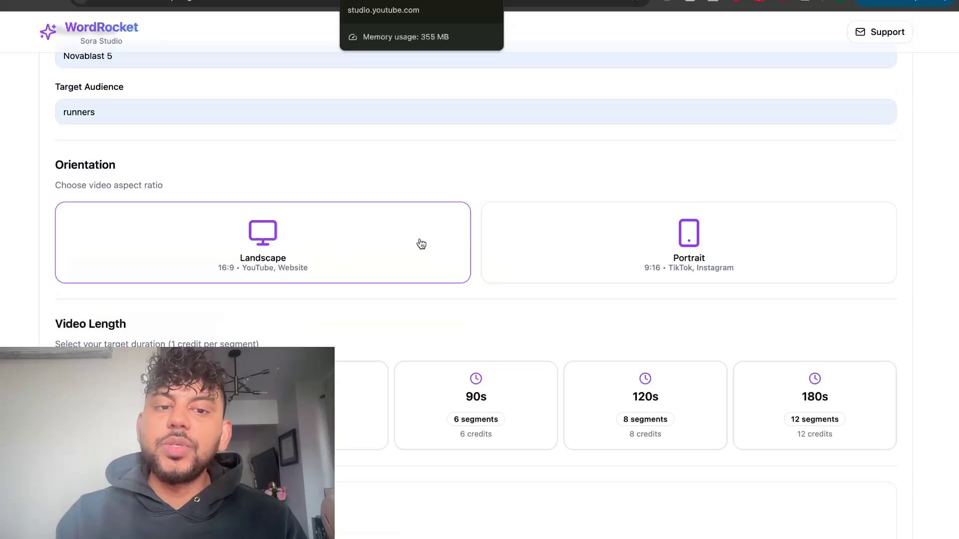
pyautogui.scroll(-1, 490, 292)
pyautogui.scroll(-1, 491, 291)
pyautogui.scroll(-2, 353, 268)
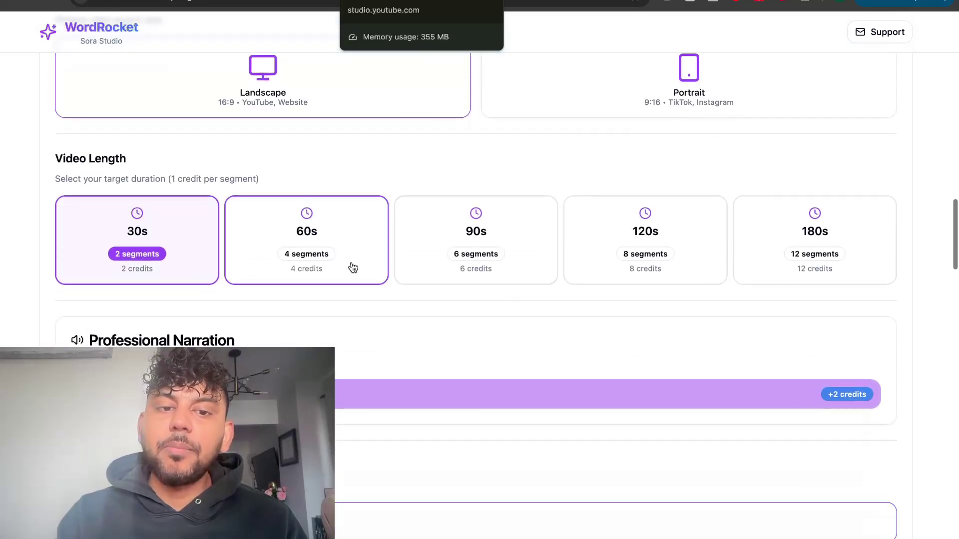
pyautogui.click(268, 257)
pyautogui.click(196, 256)
pyautogui.click(330, 255)
pyautogui.click(450, 259)
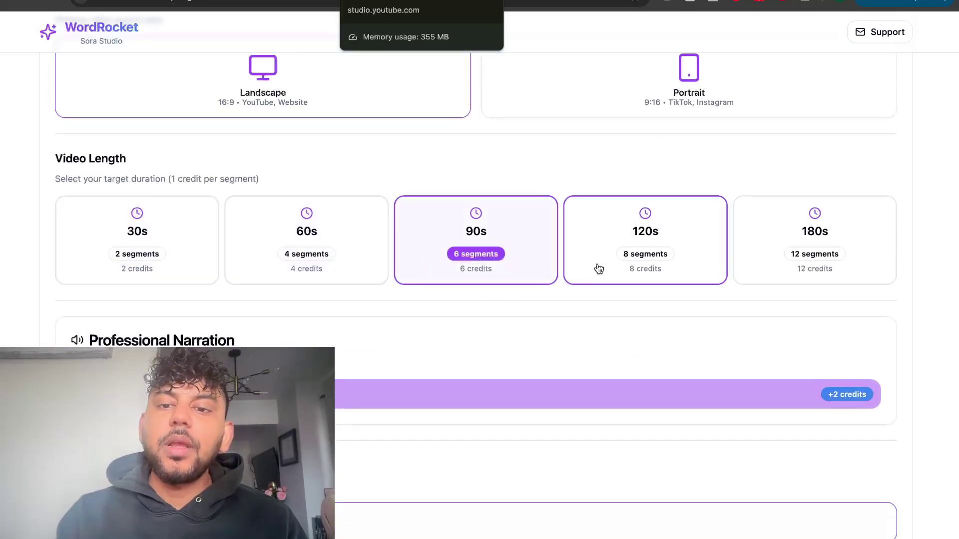
pyautogui.click(637, 266)
pyautogui.click(773, 264)
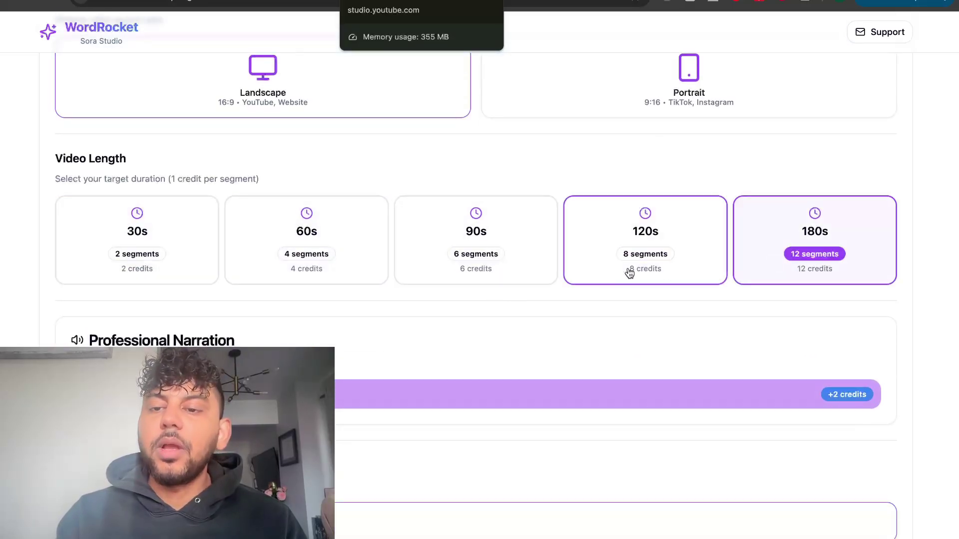
# Step: Compare the 30-second and 60-second lengths, settling on the 60-second card
pyautogui.click(368, 264)
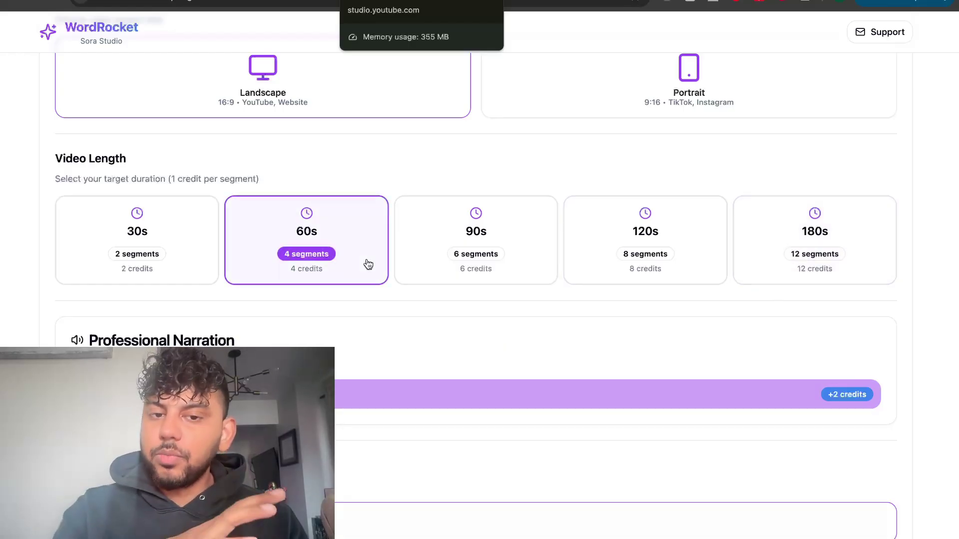
pyautogui.click(155, 239)
pyautogui.click(278, 233)
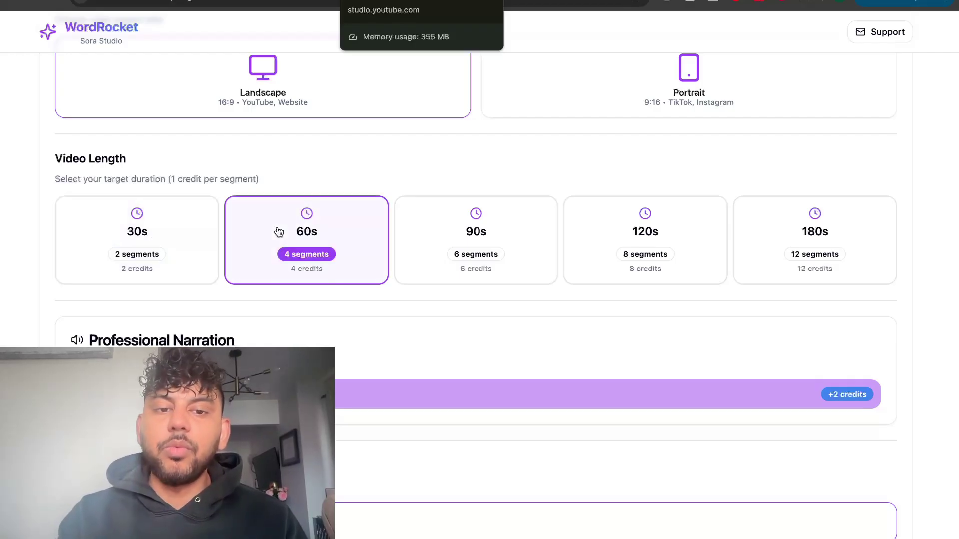
pyautogui.click(174, 241)
pyautogui.click(296, 238)
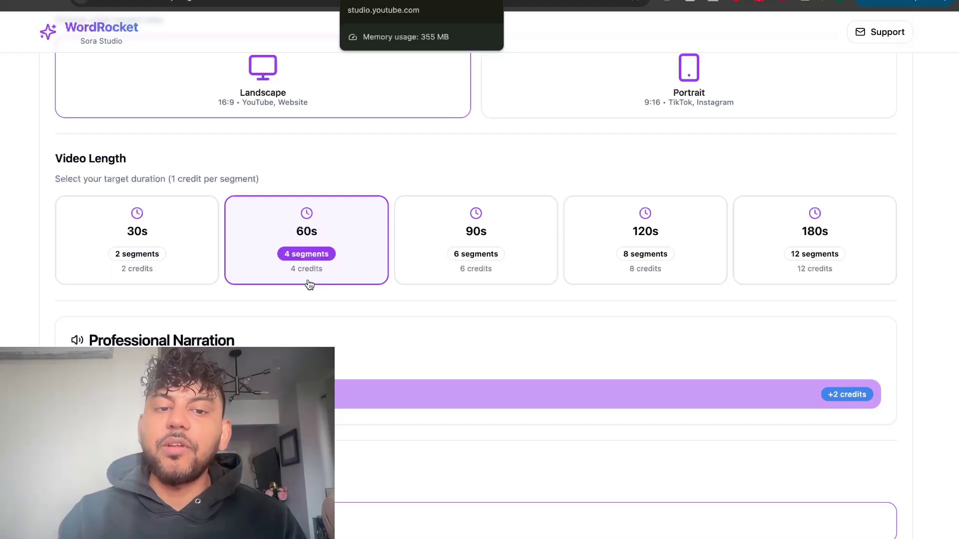
pyautogui.scroll(-1, 254, 300)
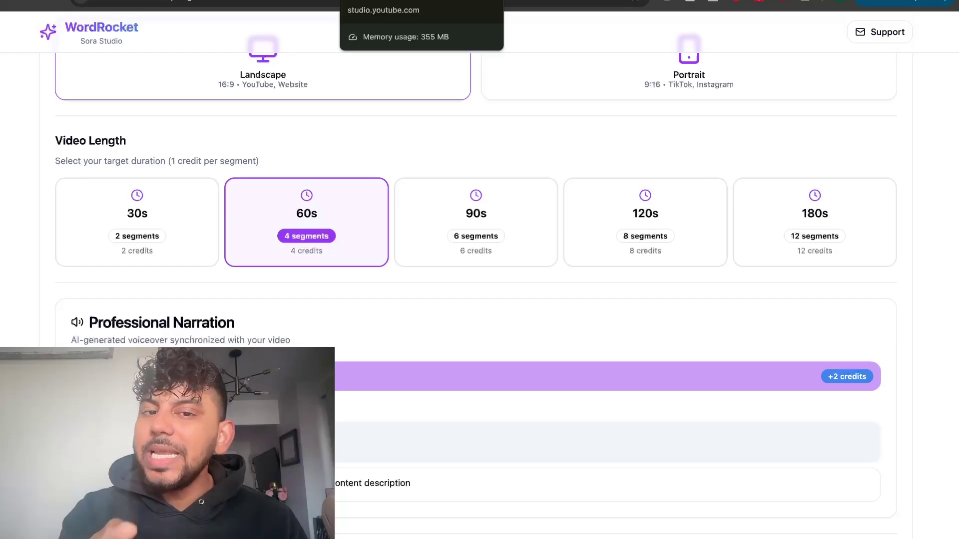
pyautogui.scroll(5, 294, 144)
pyautogui.scroll(5, 330, 175)
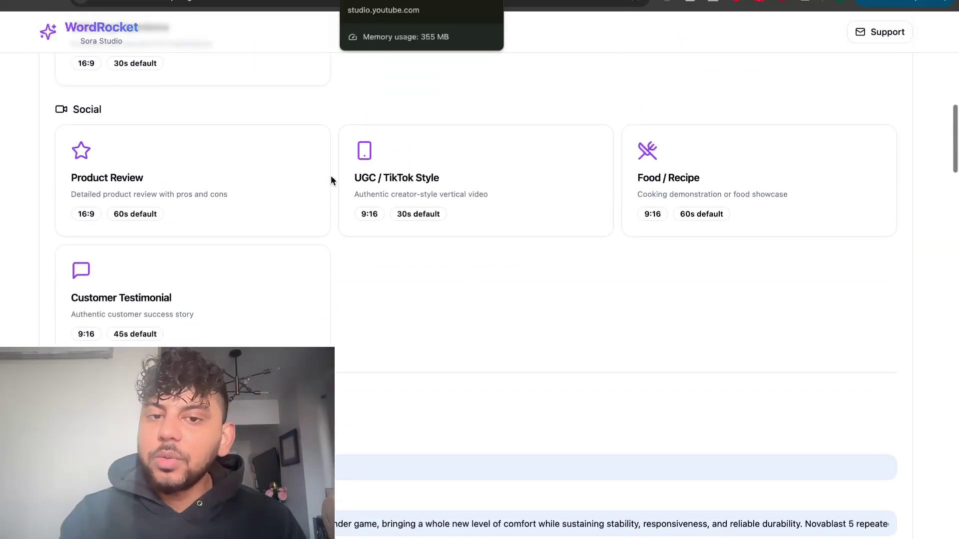
pyautogui.scroll(4, 331, 176)
pyautogui.scroll(3, 330, 175)
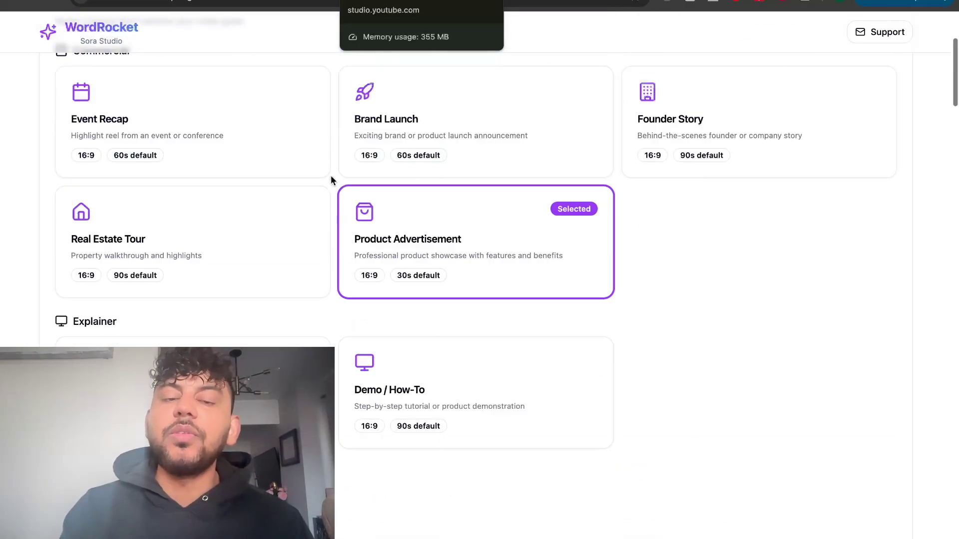
pyautogui.scroll(3, 331, 176)
pyautogui.scroll(-13, 331, 175)
pyautogui.scroll(-3, 331, 176)
pyautogui.scroll(-1, 330, 180)
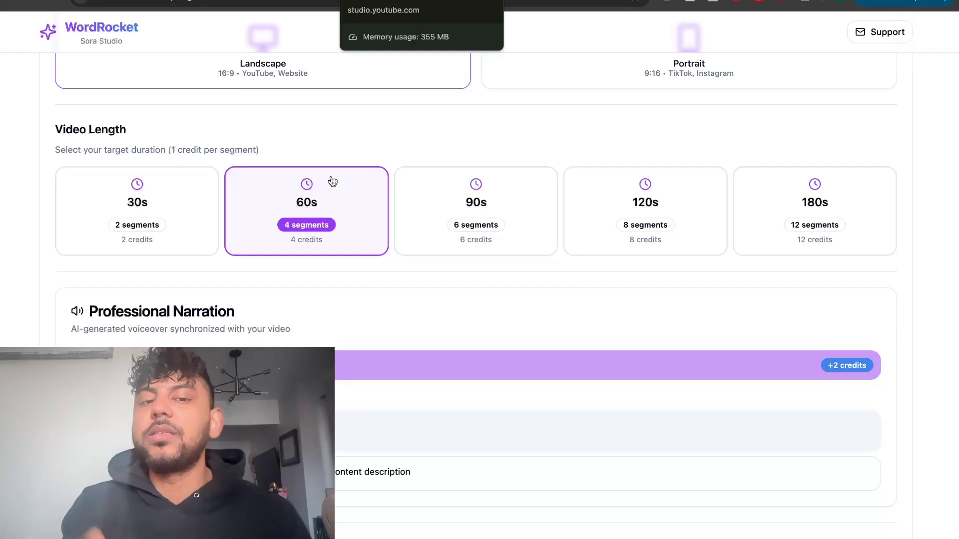
pyautogui.scroll(-1, 332, 182)
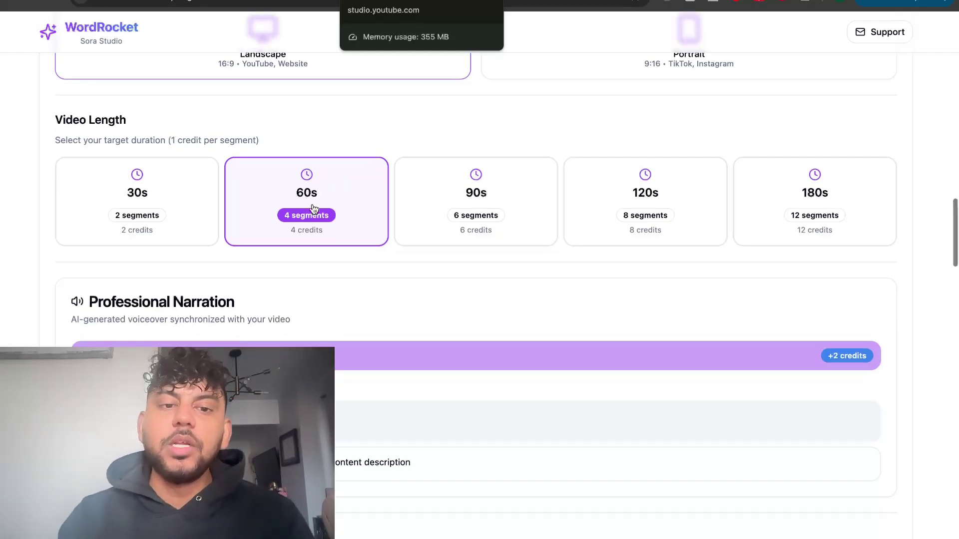
pyautogui.scroll(-5, 320, 295)
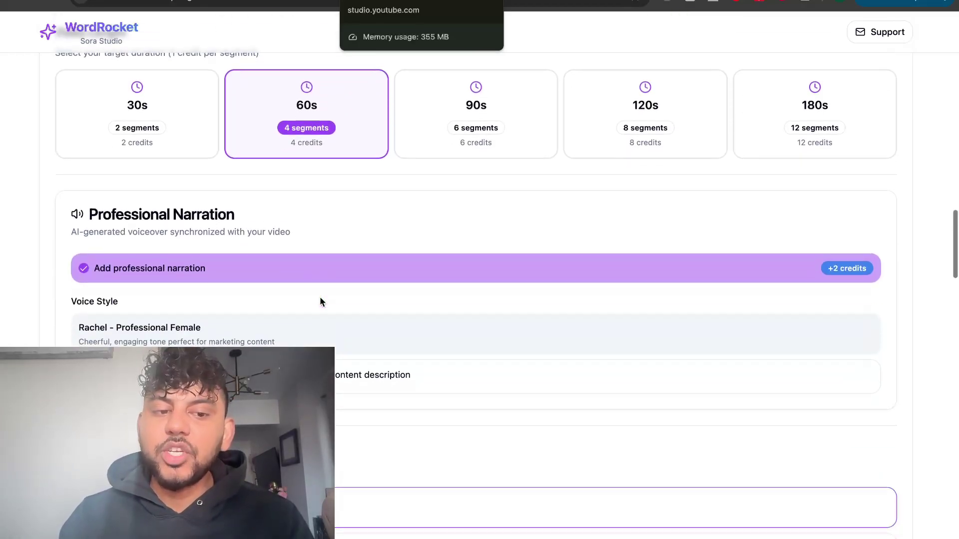
pyautogui.scroll(-6, 358, 271)
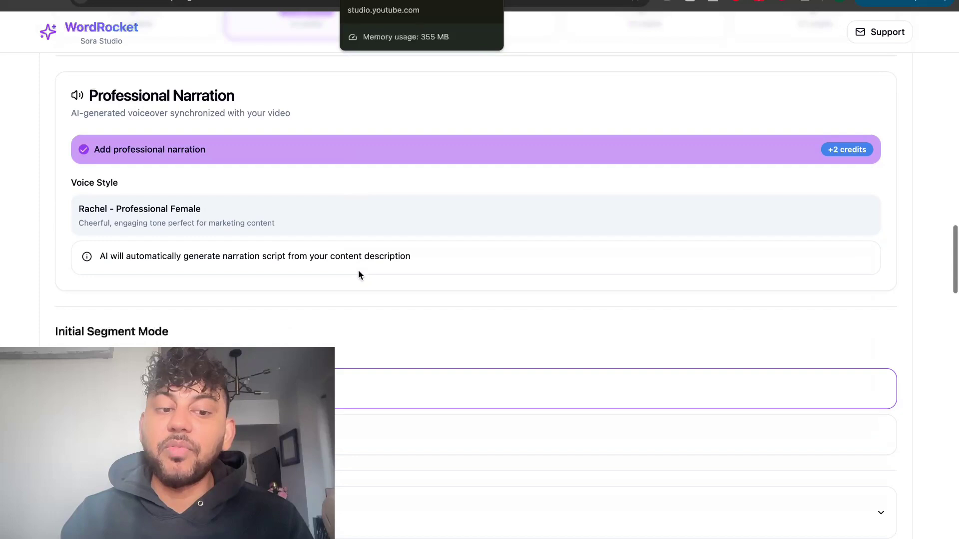
pyautogui.scroll(-4, 358, 272)
pyautogui.scroll(-4, 358, 274)
# Step: Start from a reference image and upload asics-novablast-5-22321875-1440.webp from Downloads
pyautogui.click(70, 299)
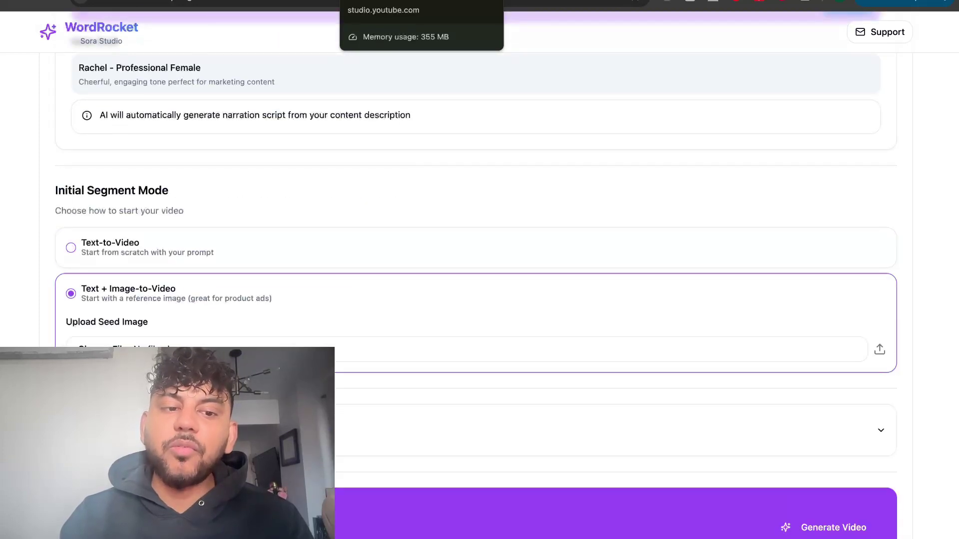
pyautogui.click(223, 349)
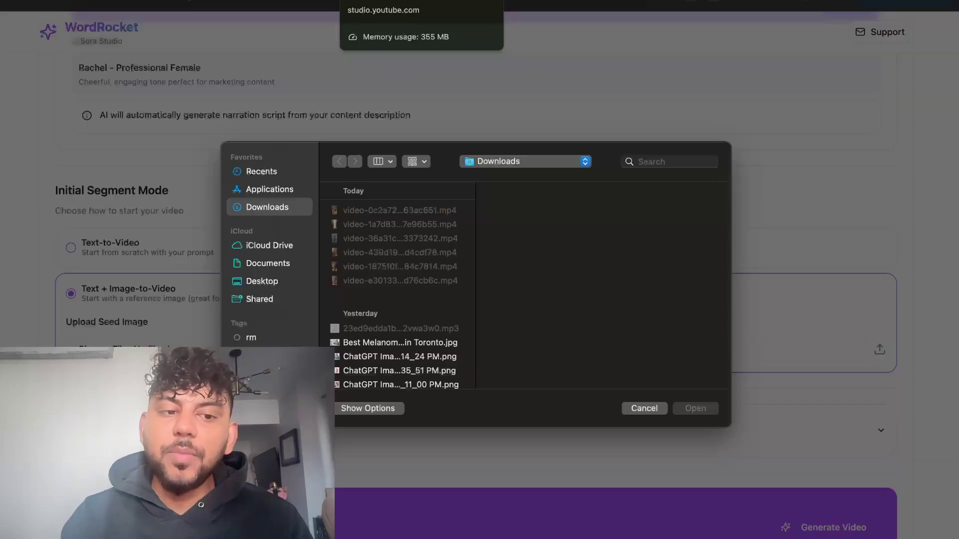
pyautogui.scroll(-3, 413, 290)
pyautogui.scroll(-2, 413, 292)
pyautogui.scroll(-3, 412, 292)
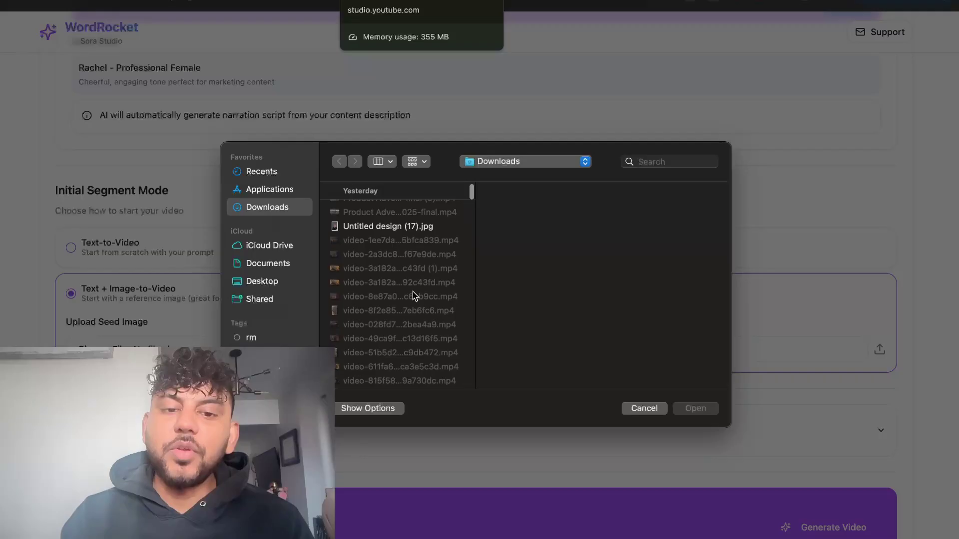
pyautogui.scroll(-3, 413, 291)
pyautogui.scroll(-2, 413, 291)
pyautogui.scroll(-2, 412, 292)
pyautogui.scroll(-2, 413, 292)
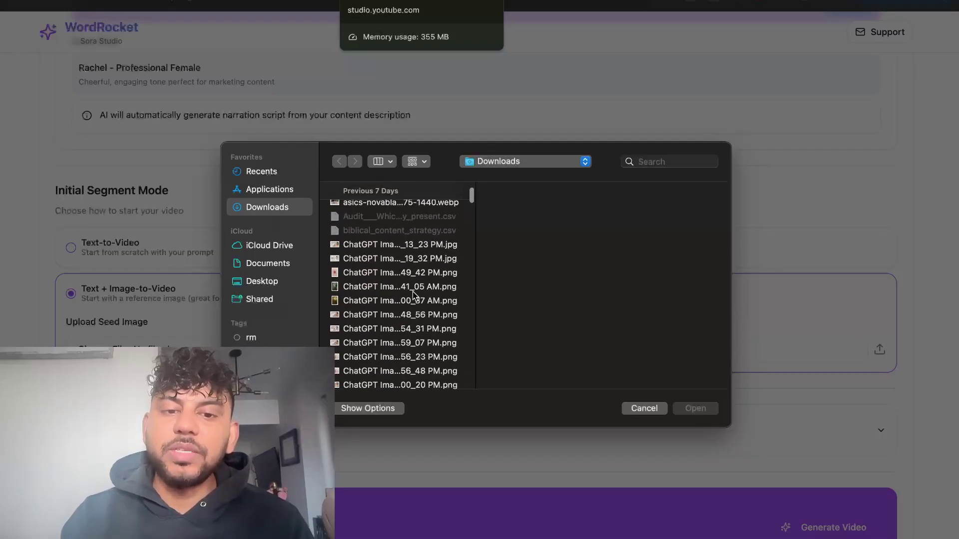
pyautogui.scroll(3, 412, 292)
pyautogui.click(394, 287)
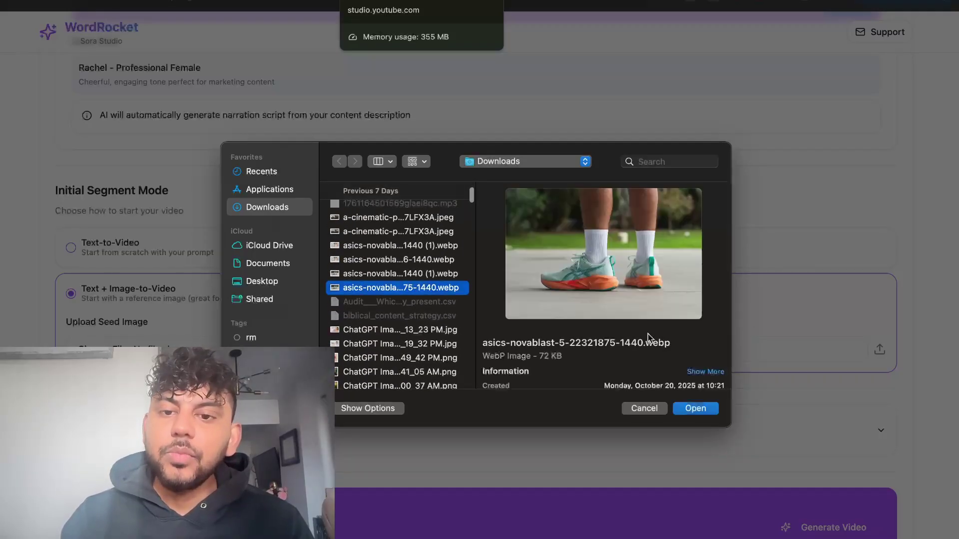
pyautogui.click(695, 409)
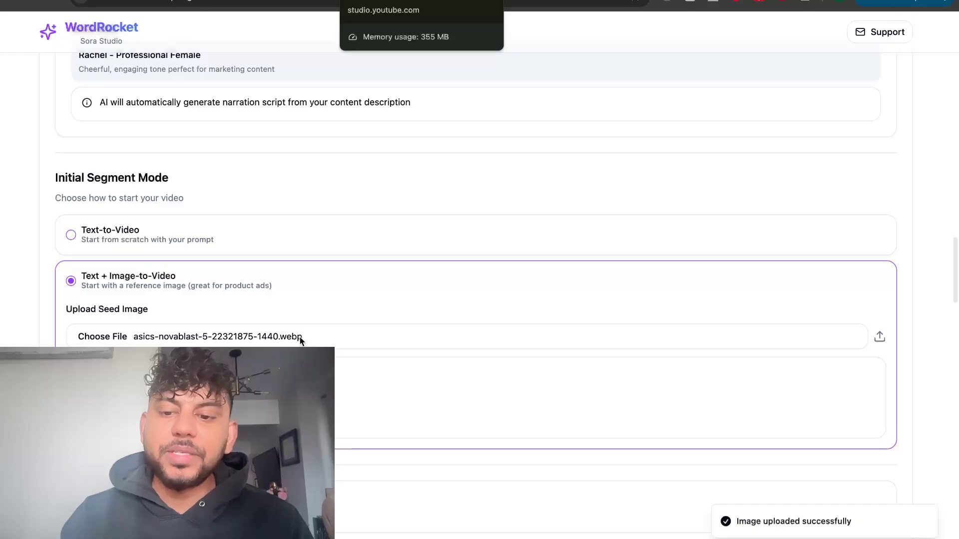
pyautogui.scroll(-2, 300, 341)
pyautogui.scroll(-3, 375, 342)
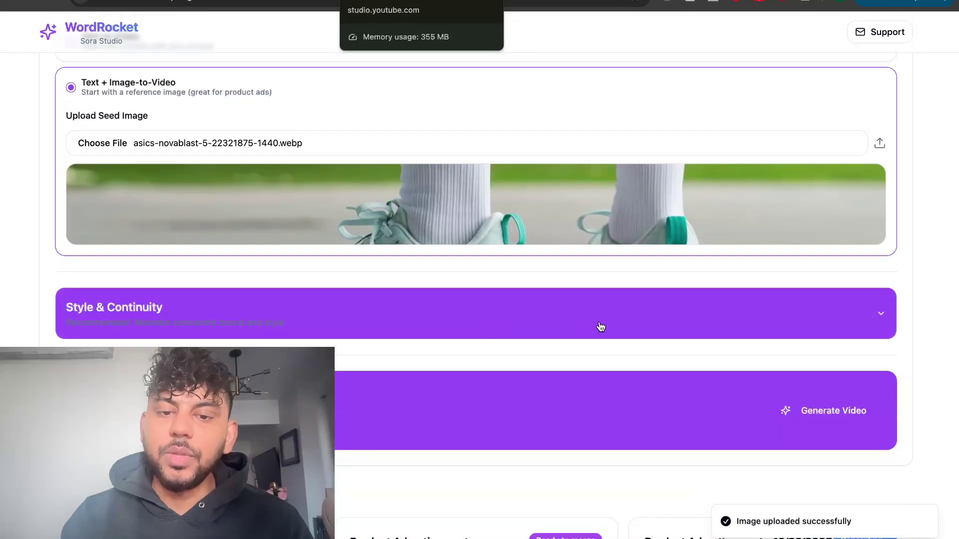
# Step: Expand Style & Continuity and auto-generate brand colours, tone, camera language, color grade and narrator style
pyautogui.click(887, 325)
pyautogui.scroll(-2, 889, 281)
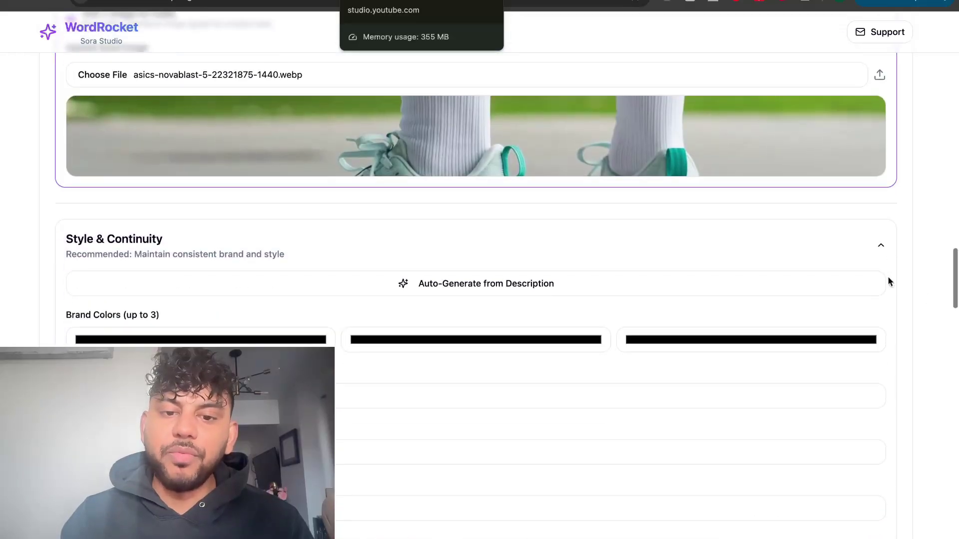
pyautogui.scroll(-1, 889, 281)
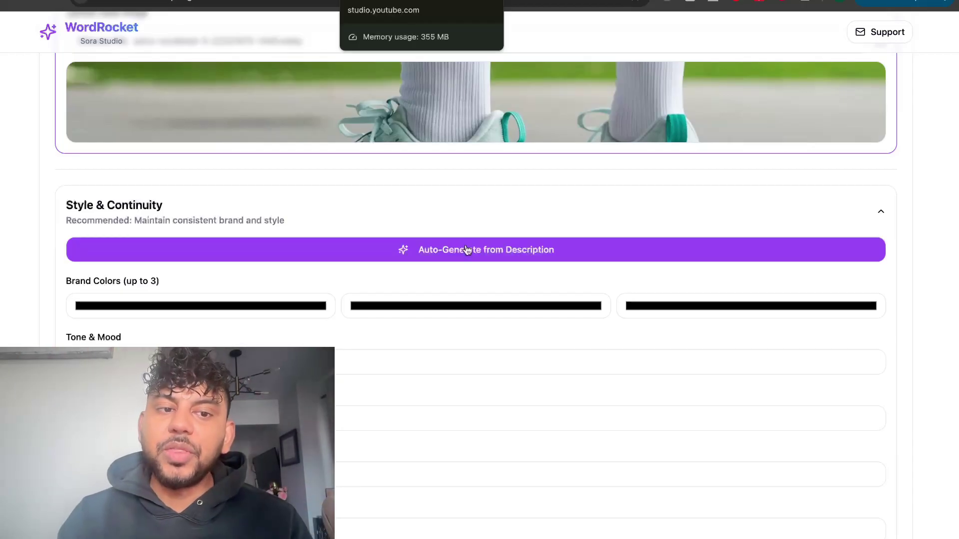
pyautogui.click(466, 250)
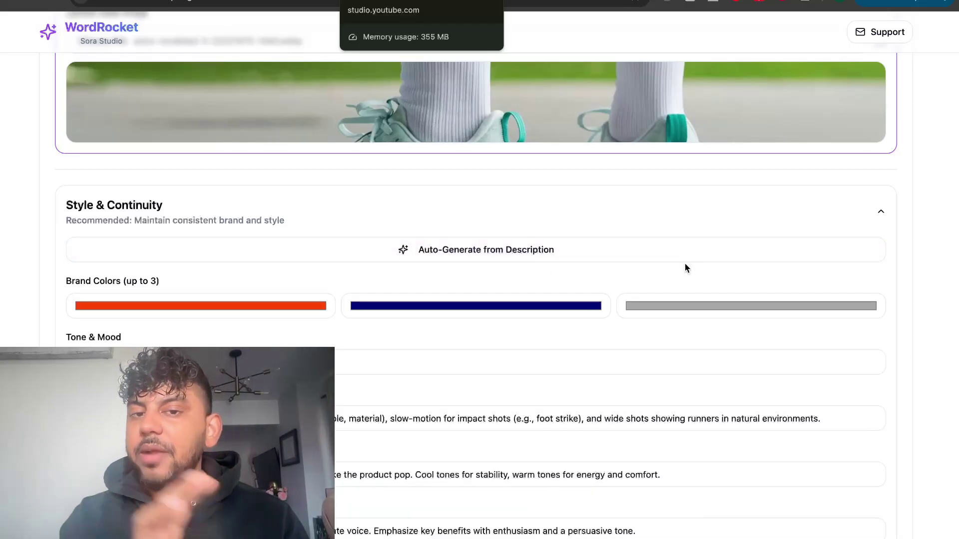
pyautogui.scroll(-5, 685, 267)
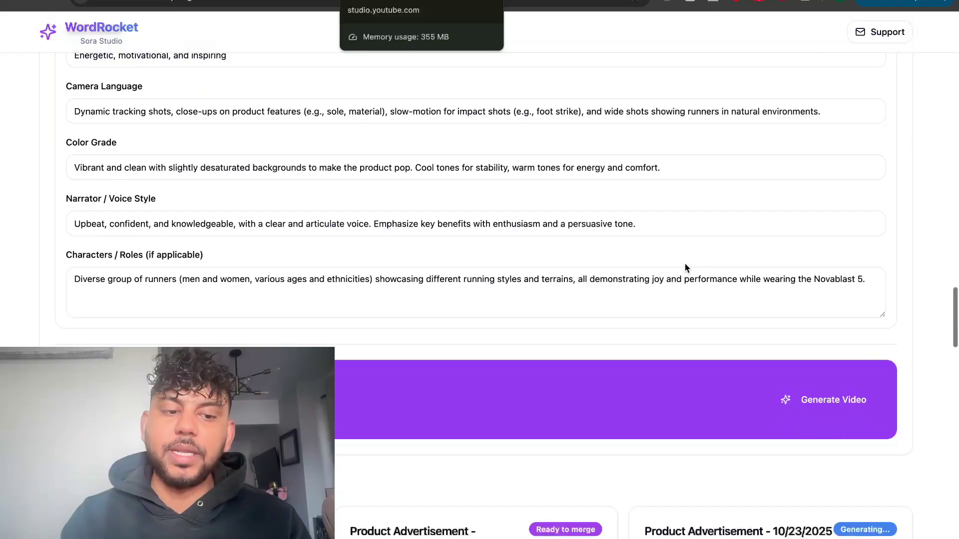
pyautogui.scroll(2, 666, 253)
pyautogui.scroll(-3, 539, 255)
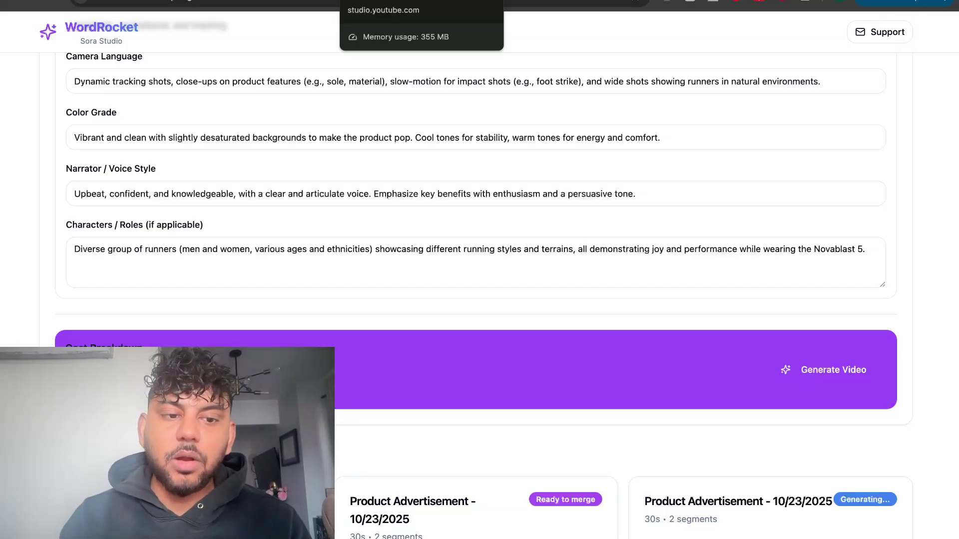
pyautogui.scroll(15, 748, 212)
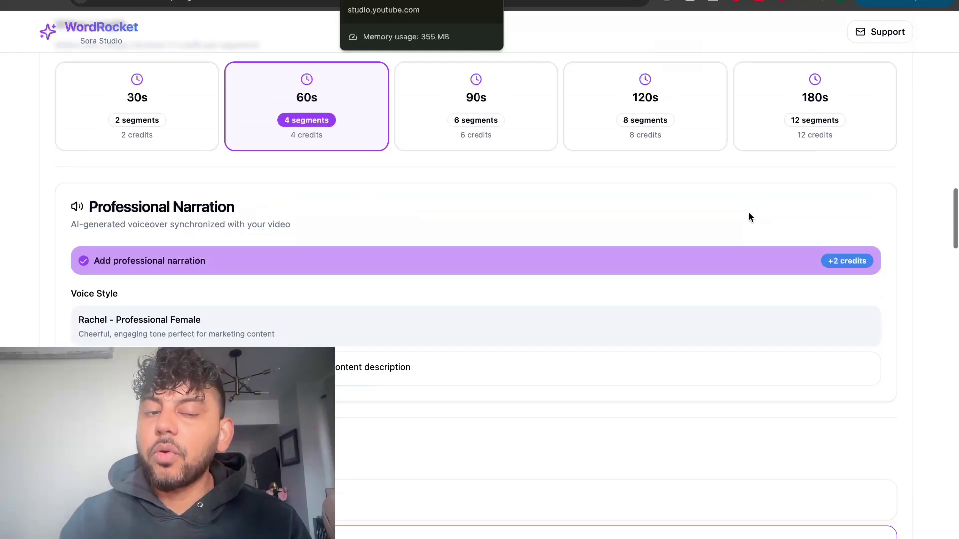
pyautogui.scroll(10, 748, 212)
pyautogui.scroll(5, 749, 212)
pyautogui.scroll(-2, 748, 213)
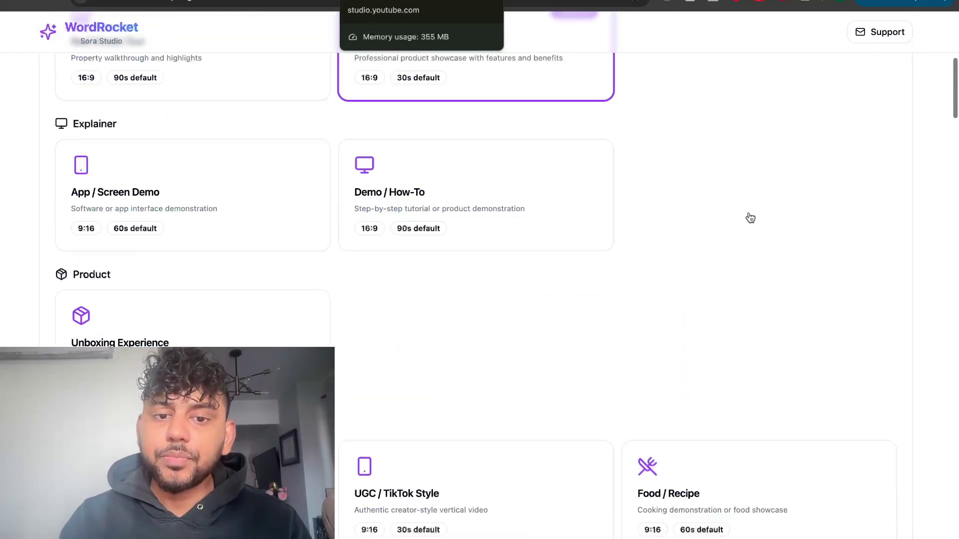
pyautogui.scroll(-10, 748, 212)
pyautogui.scroll(-7, 748, 211)
pyautogui.scroll(-1, 748, 212)
pyautogui.scroll(-2, 748, 217)
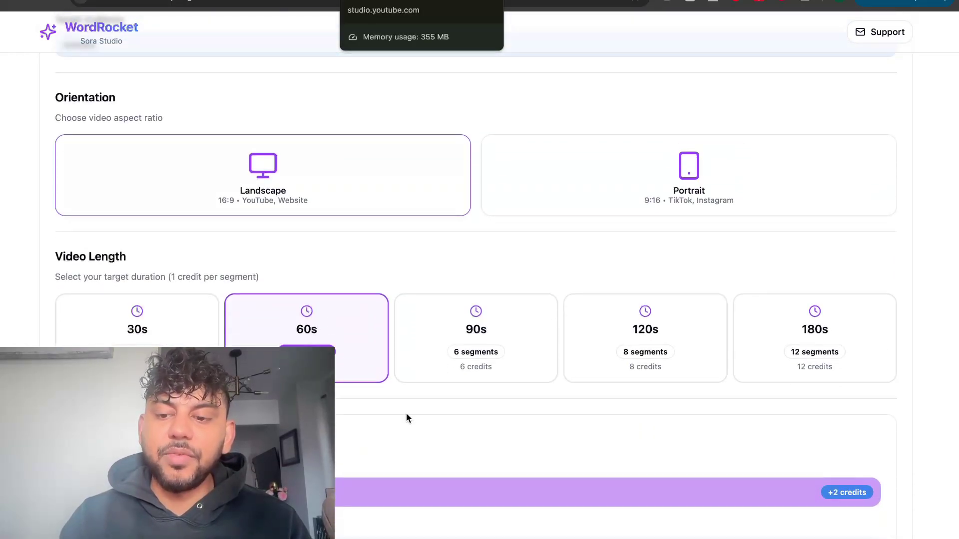
pyautogui.scroll(-12, 406, 418)
pyautogui.scroll(8, 404, 418)
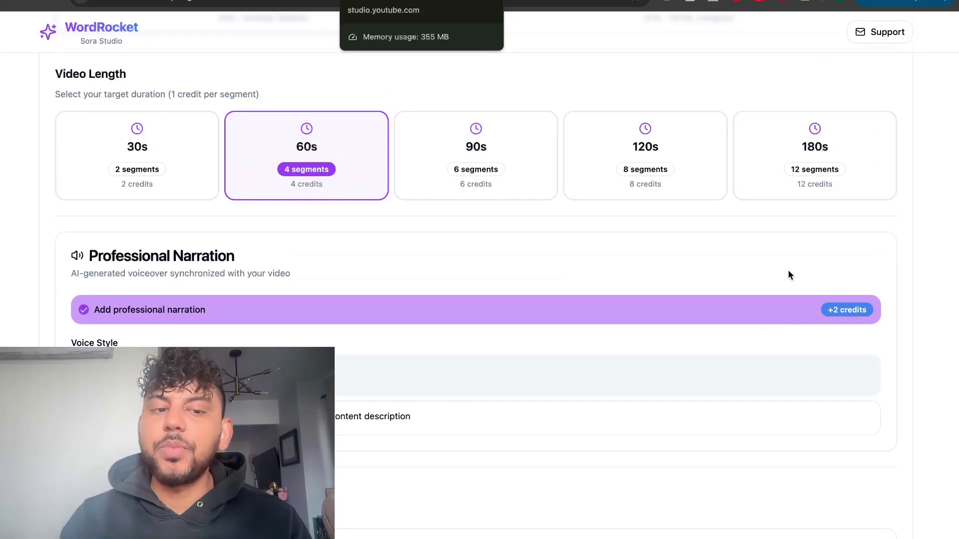
pyautogui.scroll(-15, 784, 282)
pyautogui.scroll(-15, 784, 282)
pyautogui.scroll(12, 784, 282)
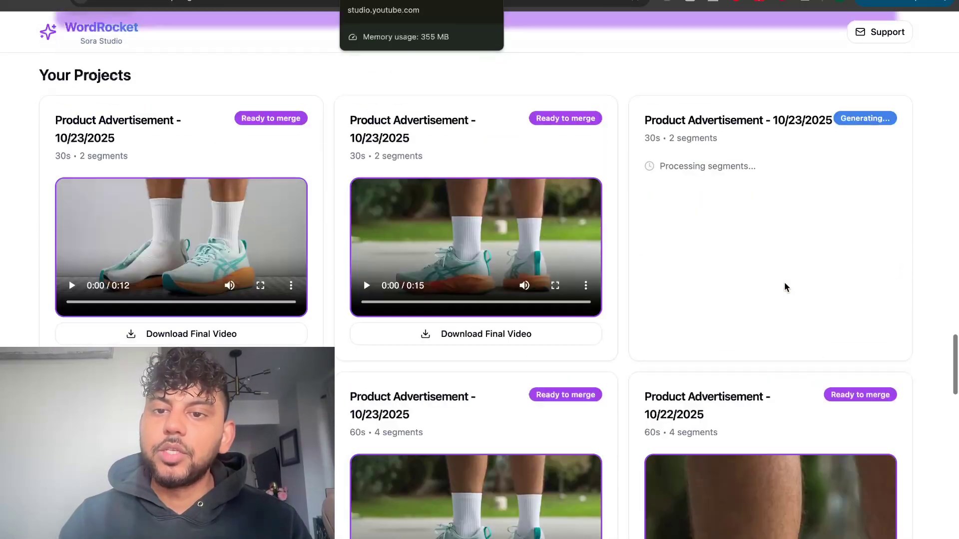
pyautogui.scroll(7, 784, 282)
pyautogui.scroll(5, 796, 353)
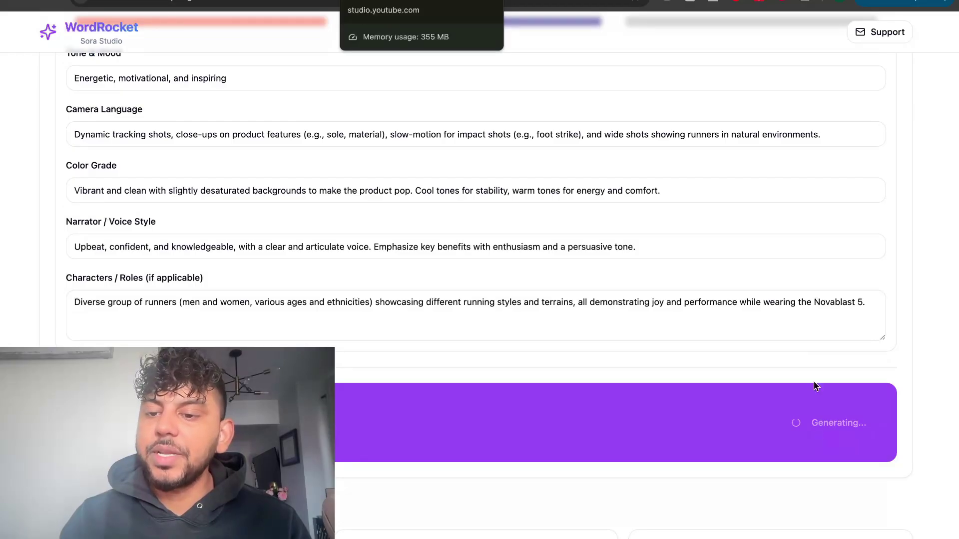
pyautogui.scroll(-3, 816, 386)
pyautogui.scroll(-9, 815, 387)
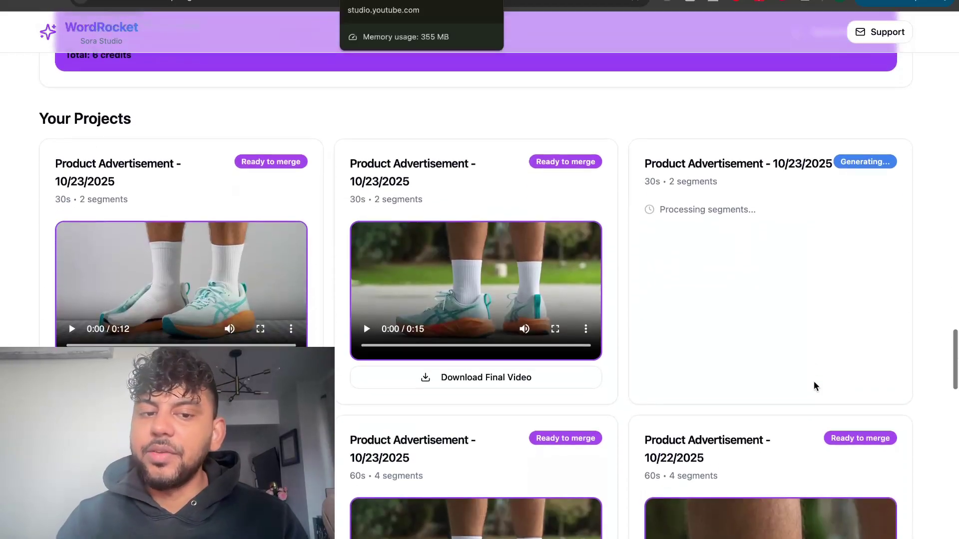
pyautogui.scroll(-1, 815, 386)
pyautogui.scroll(-2, 816, 387)
pyautogui.scroll(-3, 815, 387)
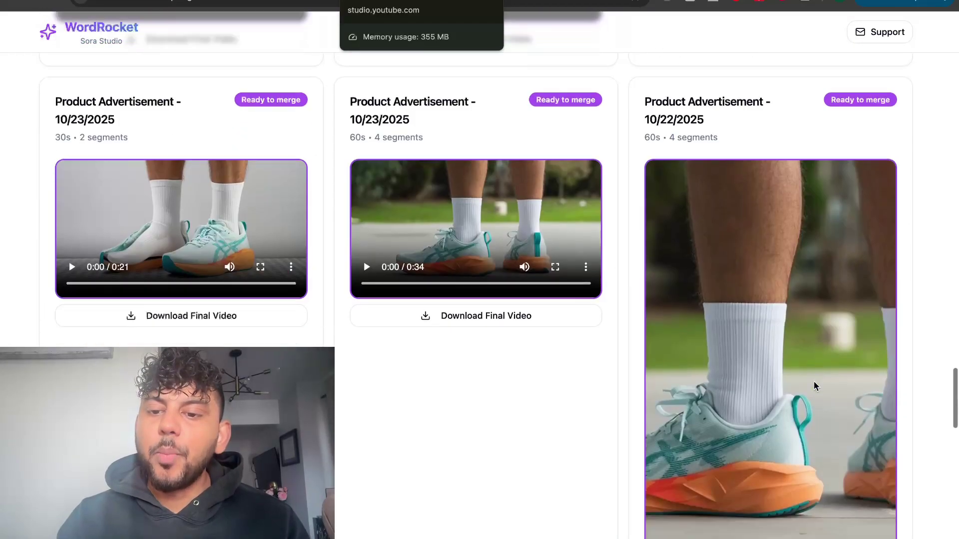
pyautogui.scroll(-1, 814, 382)
pyautogui.scroll(2, 813, 407)
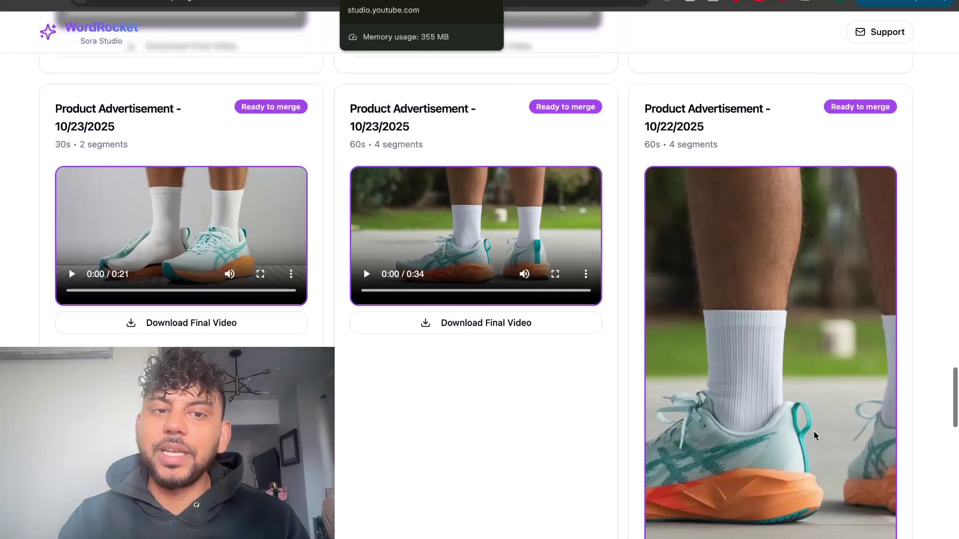
pyautogui.scroll(1, 595, 325)
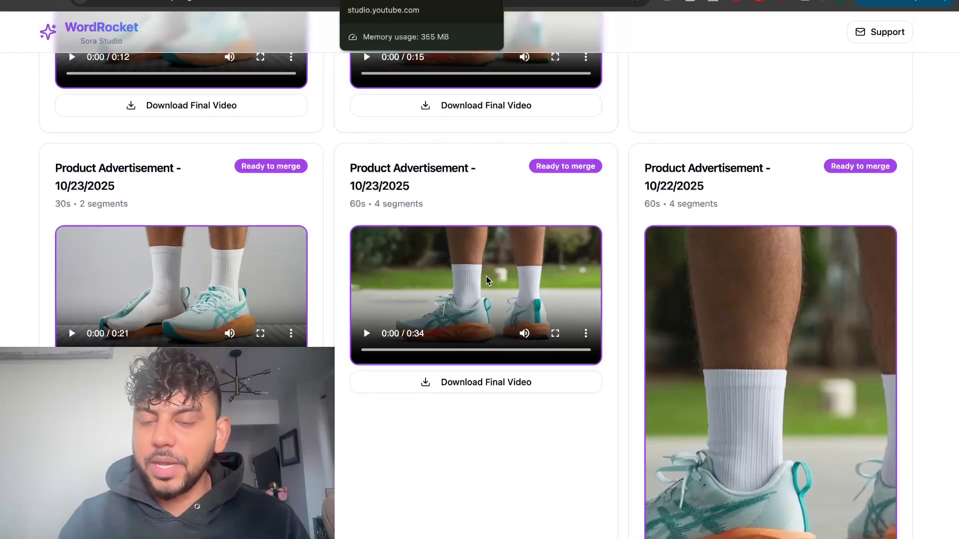
pyautogui.scroll(1, 486, 281)
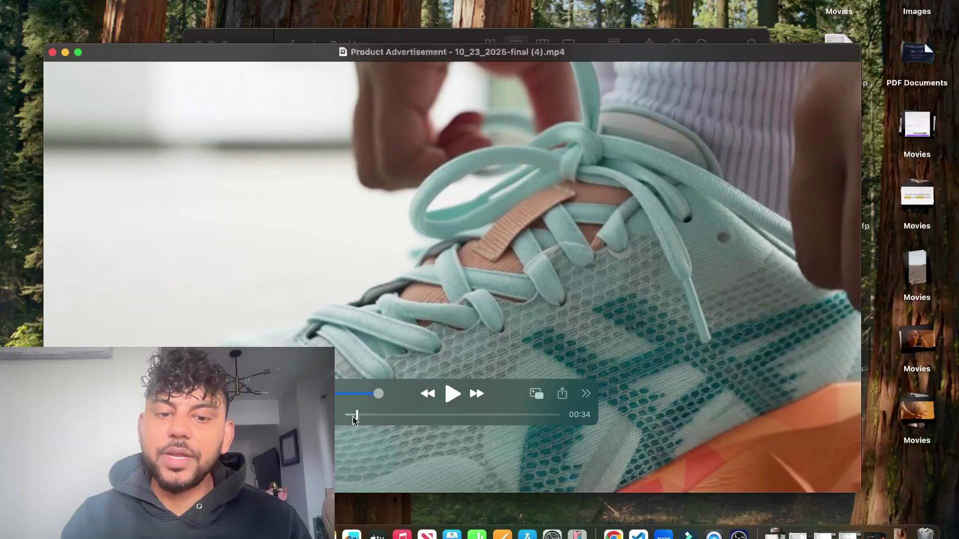
# Step: Scrub the 34-second ad from its start through the scenes near 00:13, 00:16, 00:27 and 00:30
pyautogui.moveTo(352, 421); pyautogui.dragTo(347, 416)
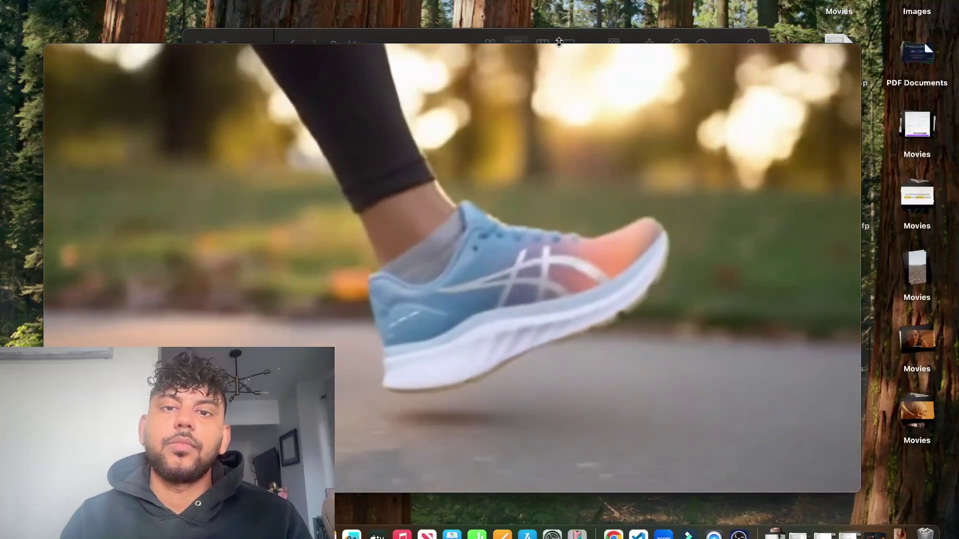
pyautogui.moveTo(558, 41); pyautogui.dragTo(575, 0)
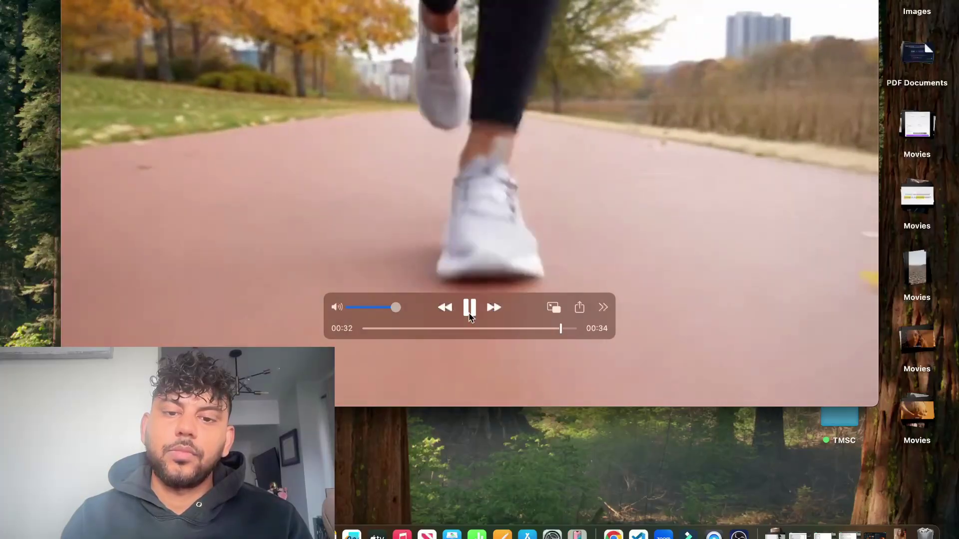
pyautogui.click(460, 328)
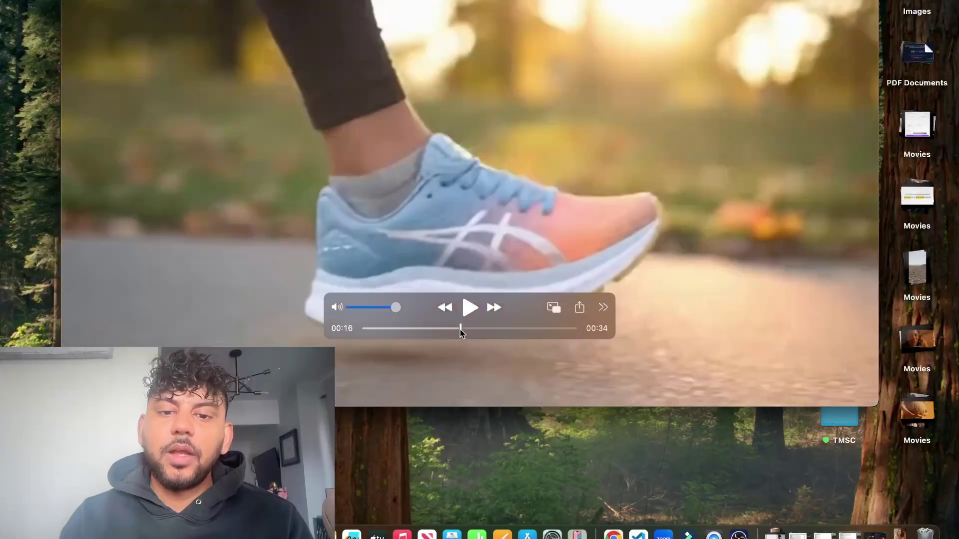
pyautogui.moveTo(461, 328)
pyautogui.mouseDown()
pyautogui.moveTo(552, 329)
pyautogui.moveTo(373, 337)
pyautogui.mouseUp()
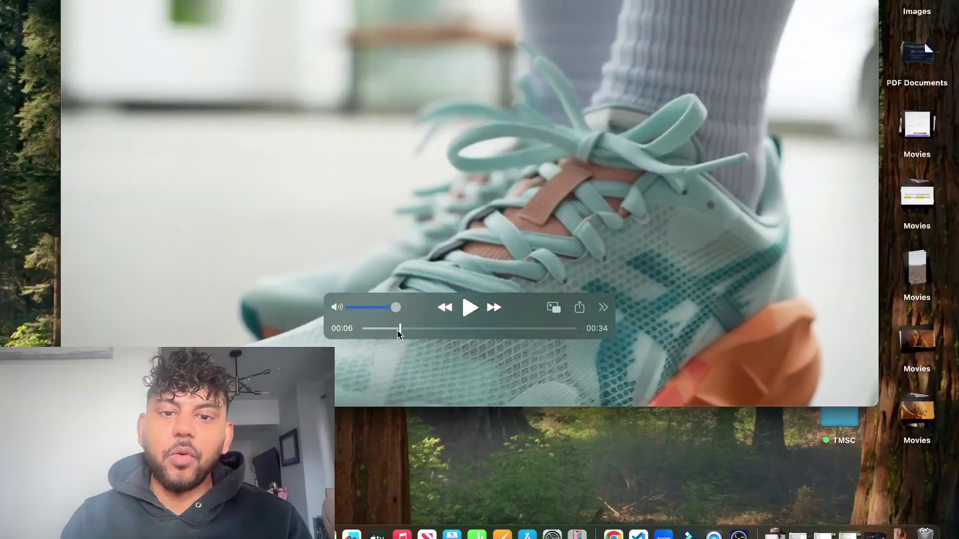
pyautogui.press('space')
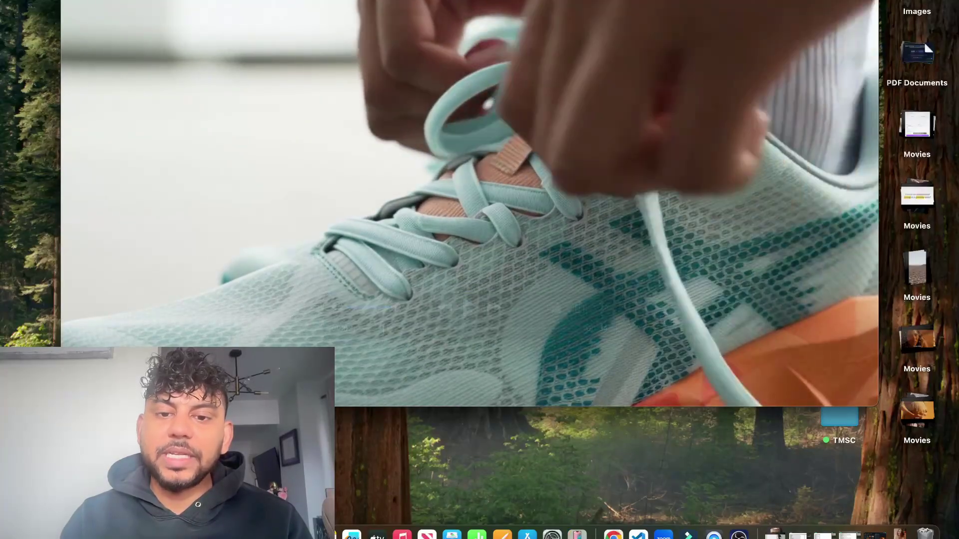
pyautogui.moveTo(378, 328)
pyautogui.mouseDown()
pyautogui.moveTo(557, 327)
pyautogui.moveTo(468, 339)
pyautogui.moveTo(387, 329)
pyautogui.moveTo(452, 332)
pyautogui.mouseUp()
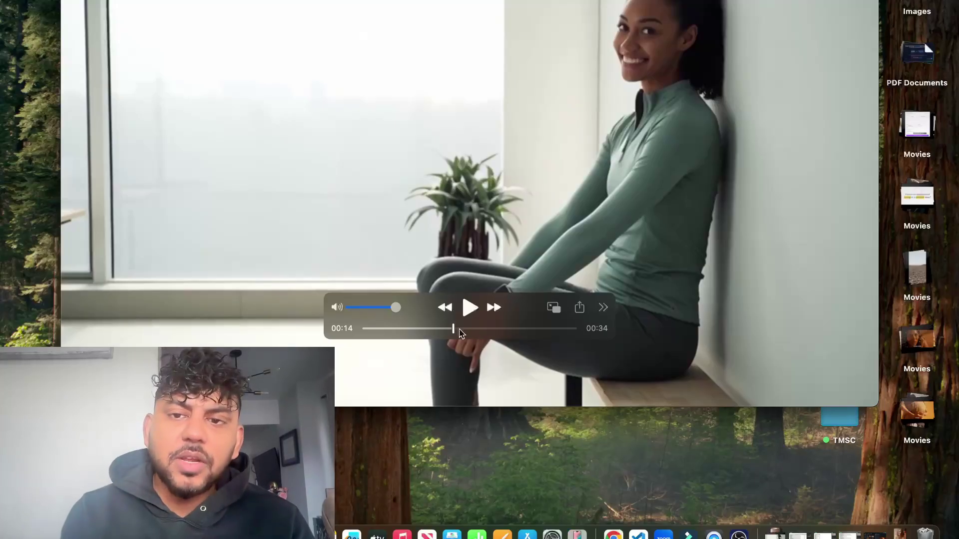
pyautogui.moveTo(460, 334); pyautogui.dragTo(532, 340)
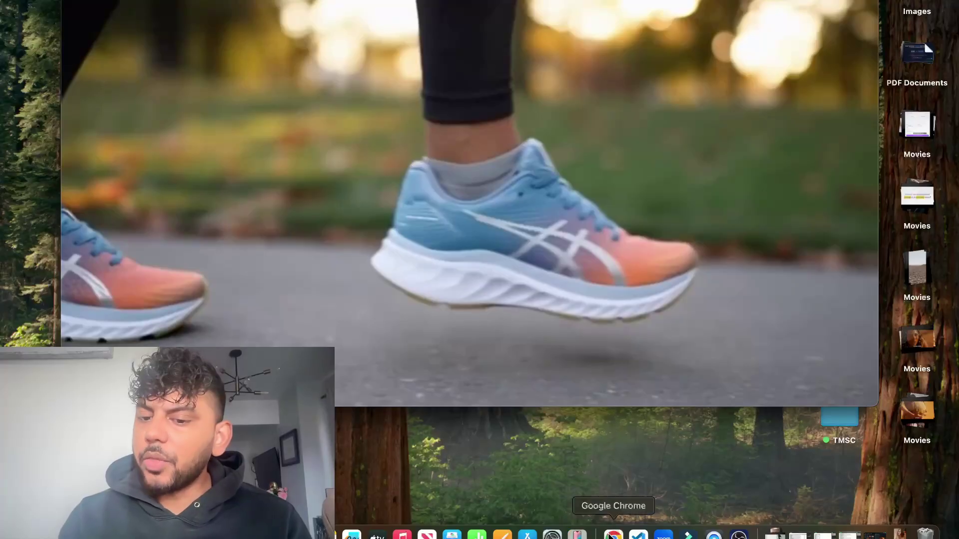
# Step: Open the downloaded shoe video from Chrome and skim from 00:44 to its GET25 ending
pyautogui.click(613, 534)
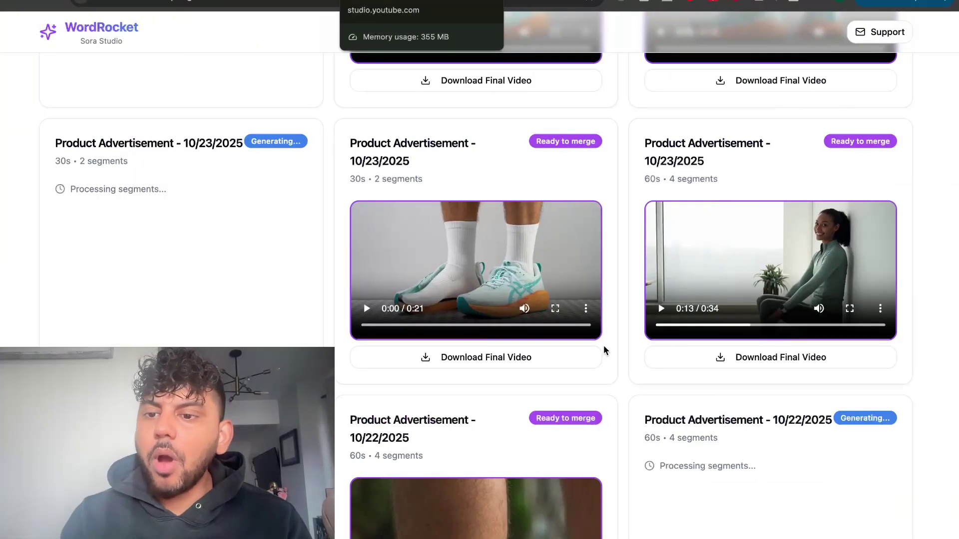
pyautogui.scroll(-1, 603, 349)
pyautogui.scroll(-3, 603, 349)
pyautogui.scroll(-2, 603, 350)
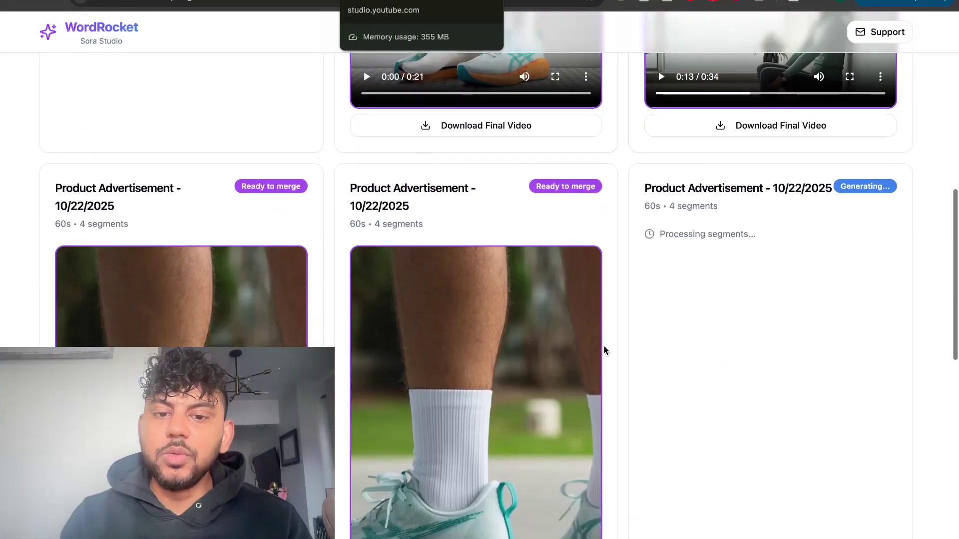
pyautogui.scroll(-4, 603, 345)
pyautogui.click(685, 33)
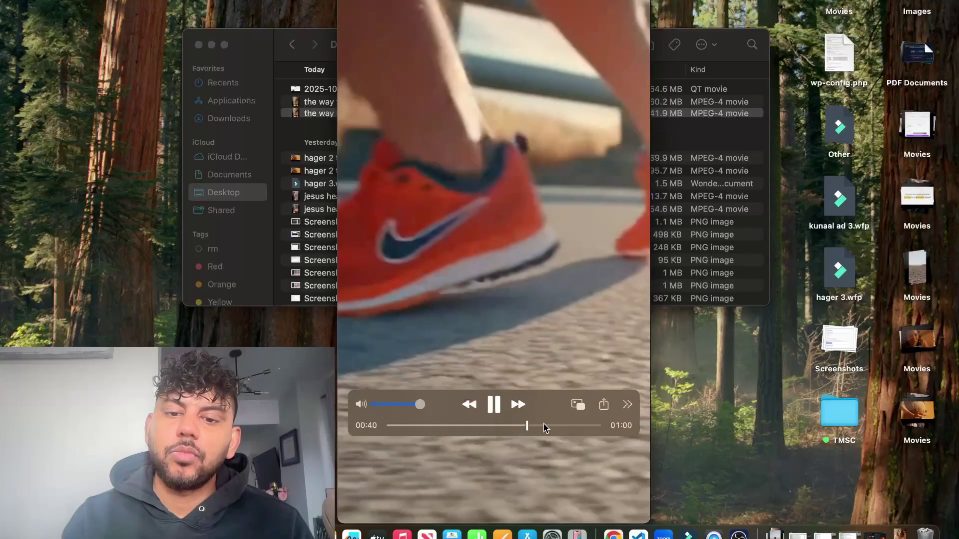
pyautogui.click(543, 426)
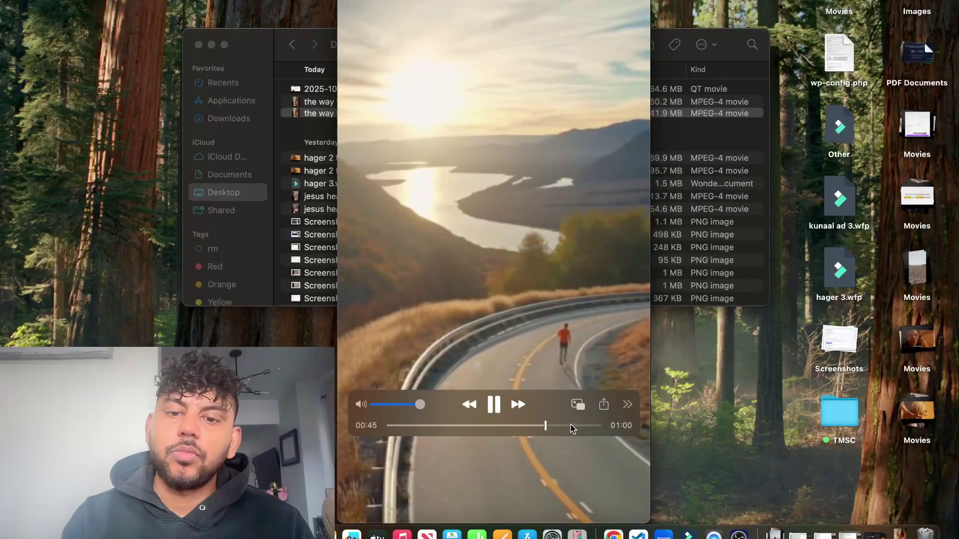
pyautogui.moveTo(571, 429); pyautogui.dragTo(588, 426)
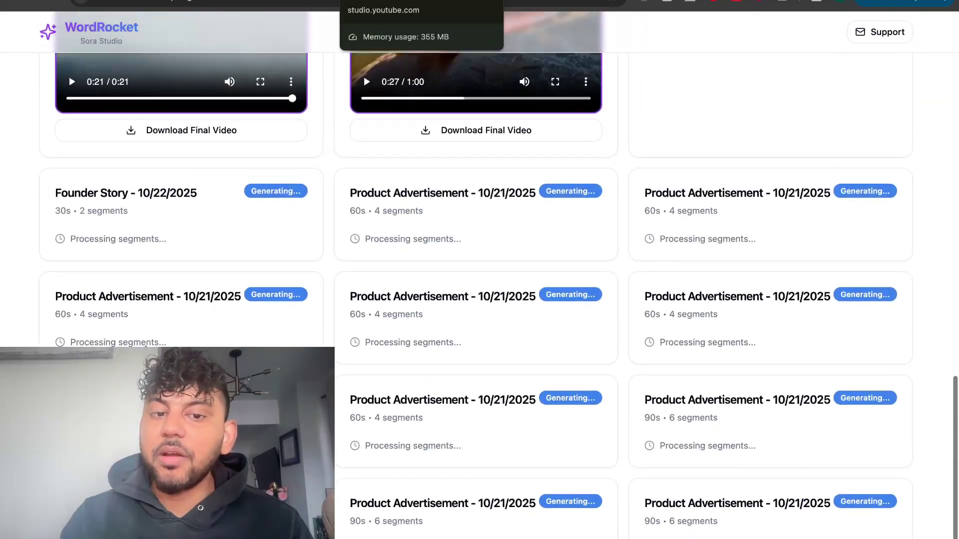
pyautogui.scroll(4, 505, 322)
pyautogui.scroll(2, 504, 322)
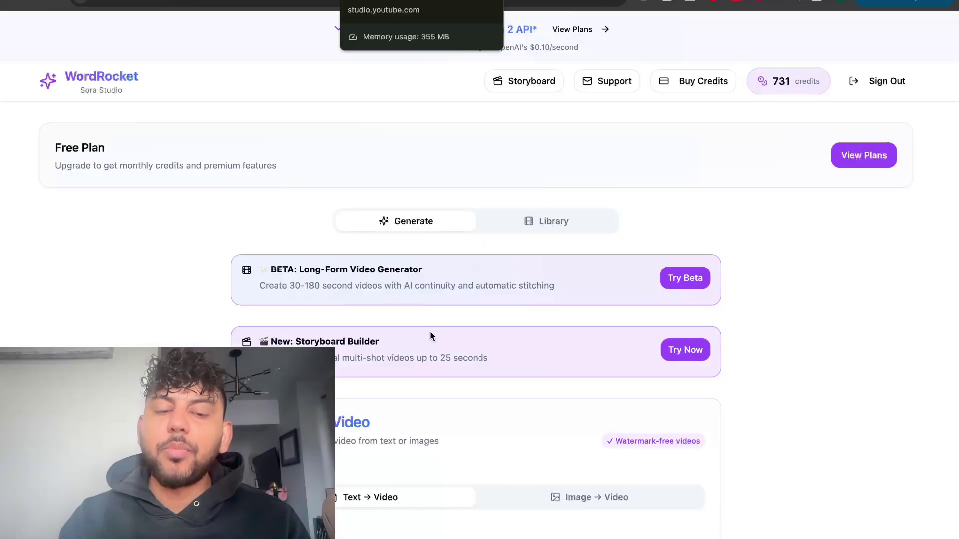
pyautogui.scroll(-4, 429, 331)
pyautogui.scroll(-1, 429, 332)
pyautogui.scroll(-1, 468, 336)
pyautogui.scroll(-1, 411, 287)
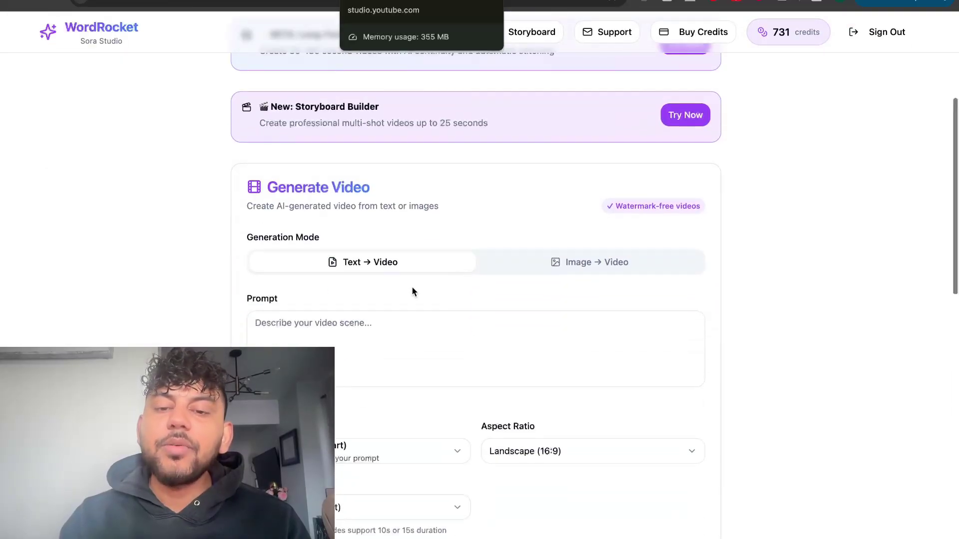
# Step: Toggle between Image → Video and Text → Video modes, leaving the duration unchanged
pyautogui.click(563, 272)
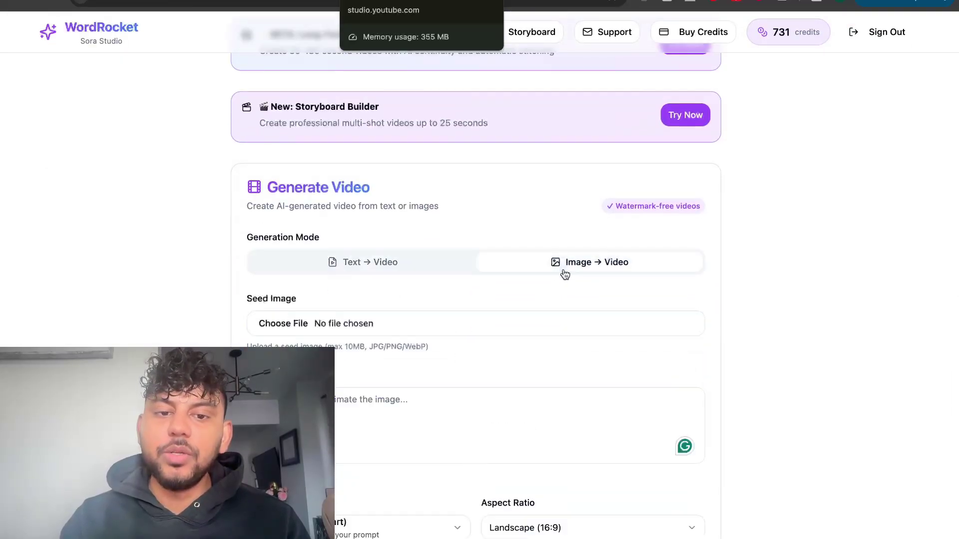
pyautogui.click(370, 264)
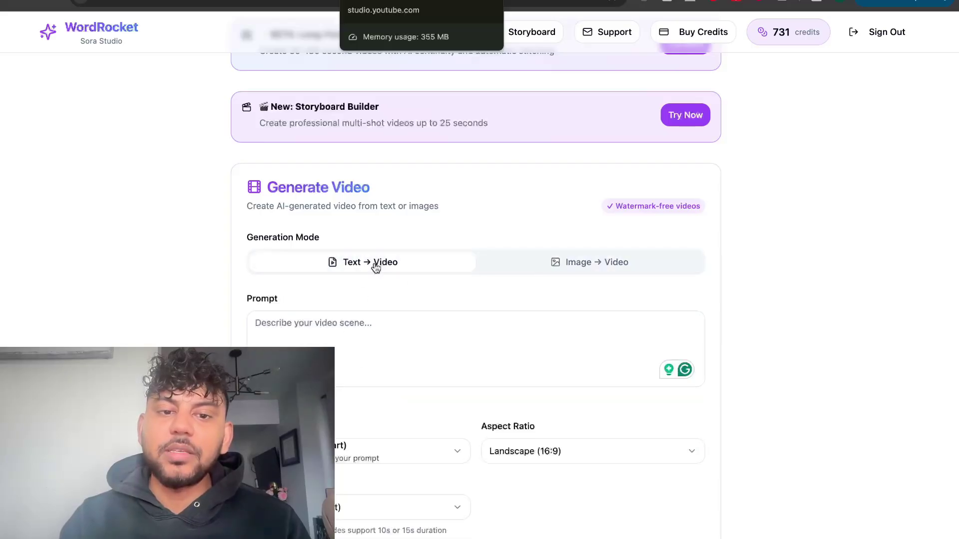
pyautogui.scroll(-2, 376, 307)
pyautogui.click(569, 192)
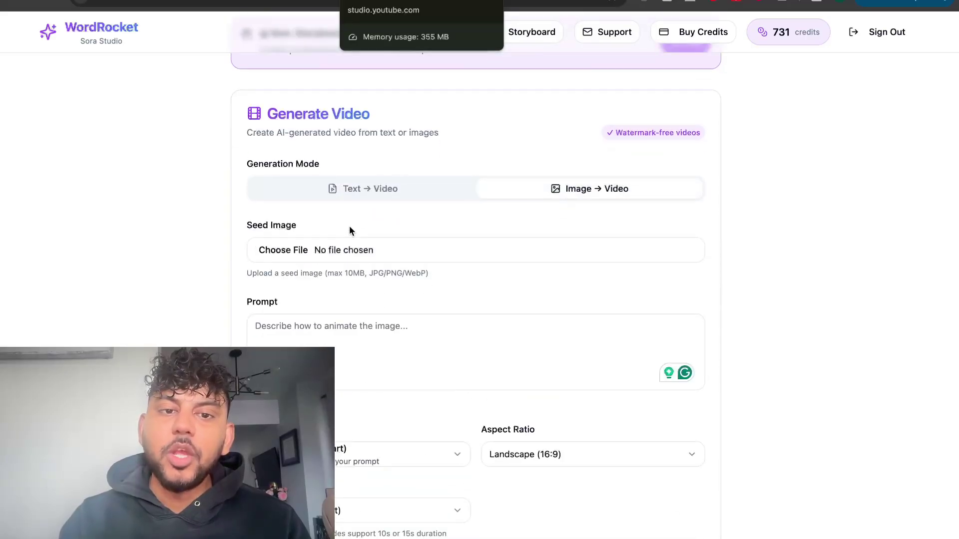
pyautogui.click(364, 187)
pyautogui.scroll(-3, 361, 316)
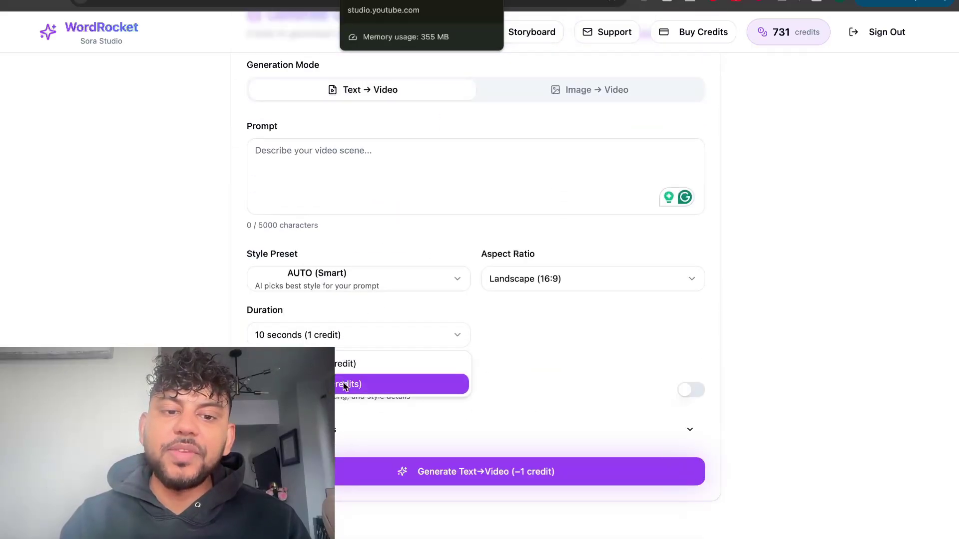
pyautogui.click(509, 338)
pyautogui.scroll(3, 486, 214)
# Step: Return to Text → Video and browse the style presets and aspect ratios without changes
pyautogui.click(580, 184)
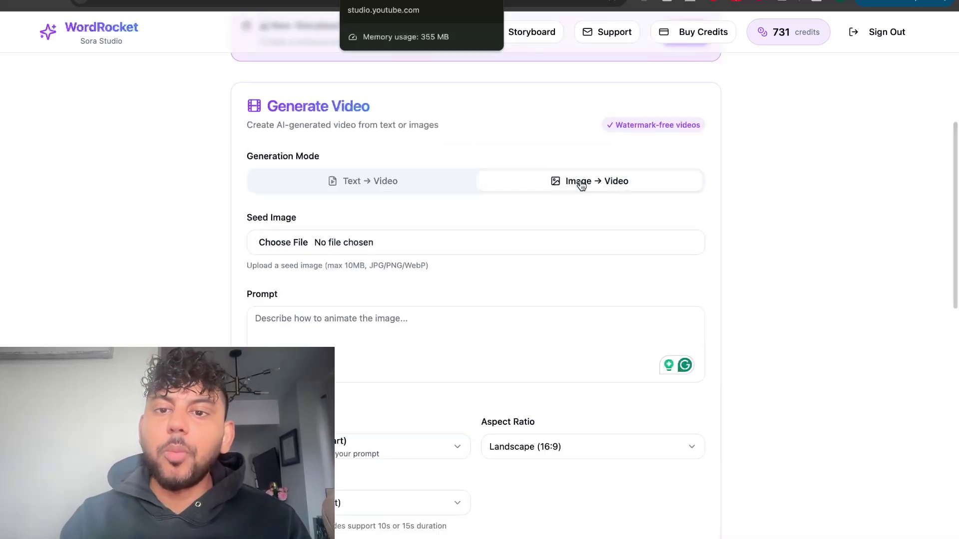
pyautogui.click(409, 182)
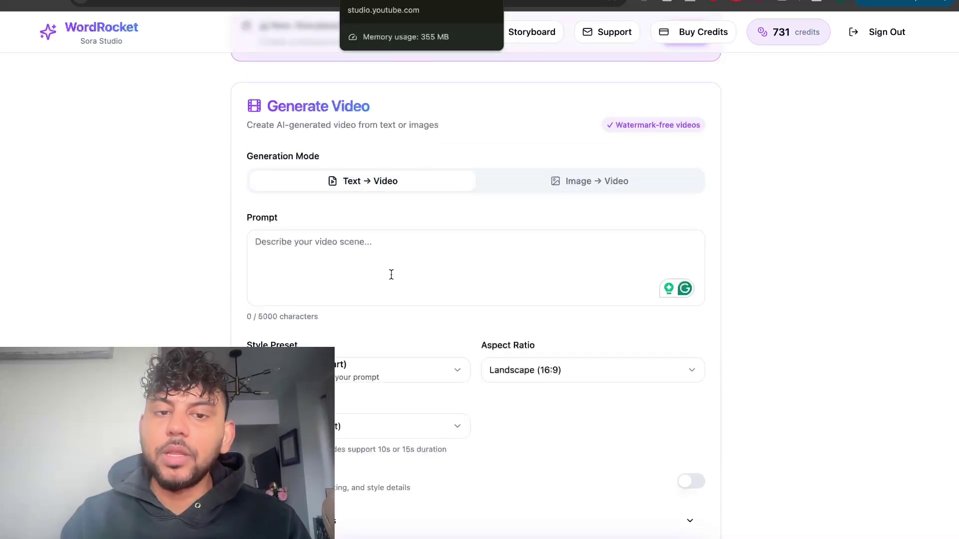
pyautogui.click(372, 372)
pyautogui.scroll(-3, 377, 220)
pyautogui.scroll(-5, 376, 219)
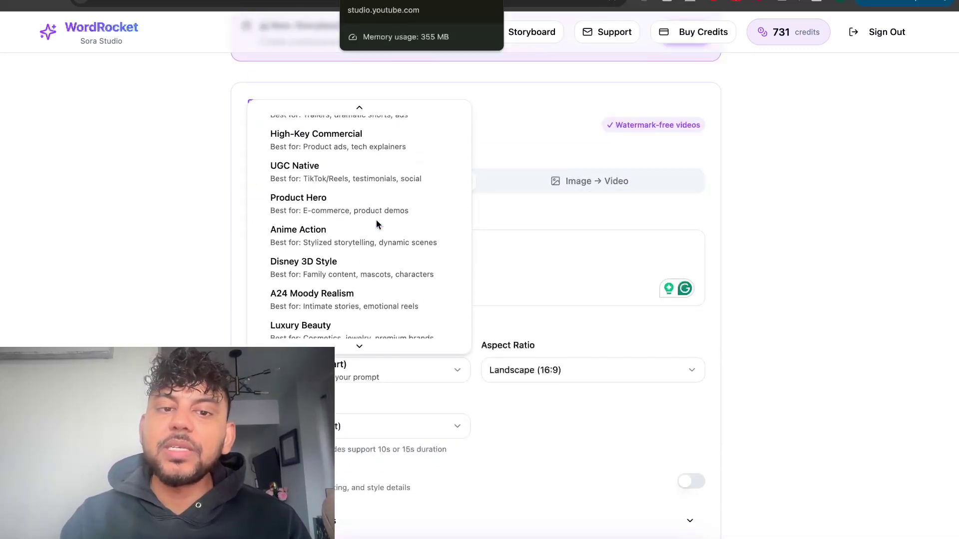
pyautogui.scroll(-2, 376, 219)
pyautogui.click(568, 258)
pyautogui.scroll(-3, 568, 256)
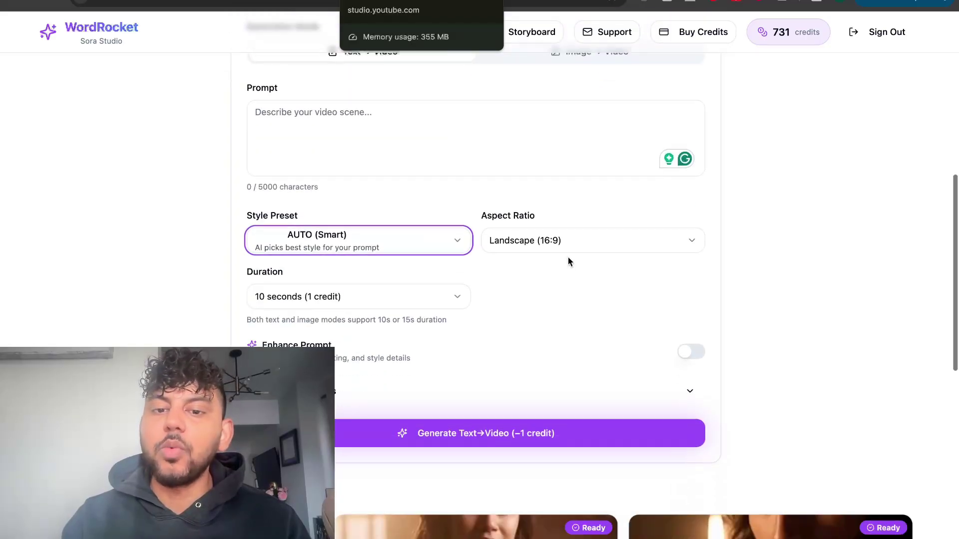
pyautogui.click(567, 248)
pyautogui.scroll(-10, 567, 247)
pyautogui.scroll(-3, 568, 248)
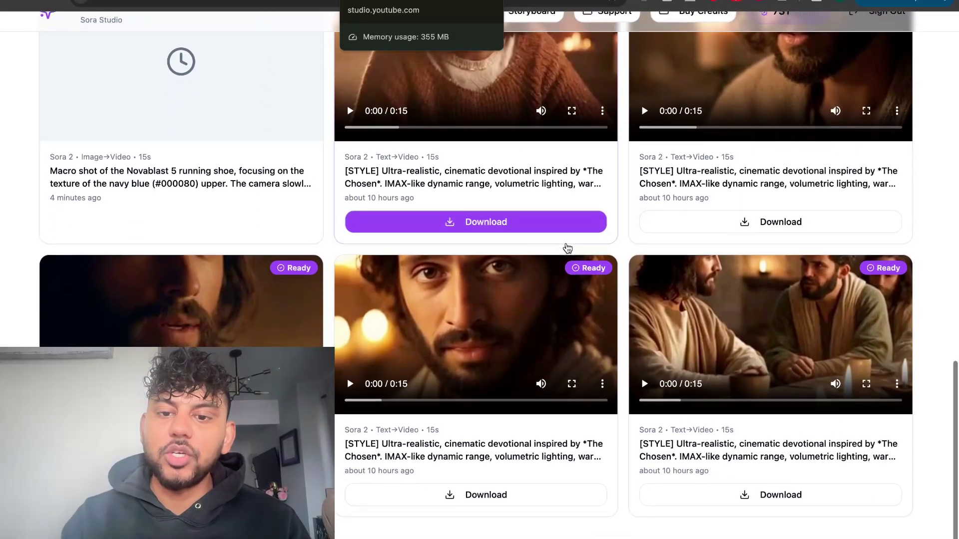
# Step: Download the fireplace clip, play it full screen in QuickTime, and pause at the end
pyautogui.click(568, 228)
pyautogui.scroll(-10, 567, 229)
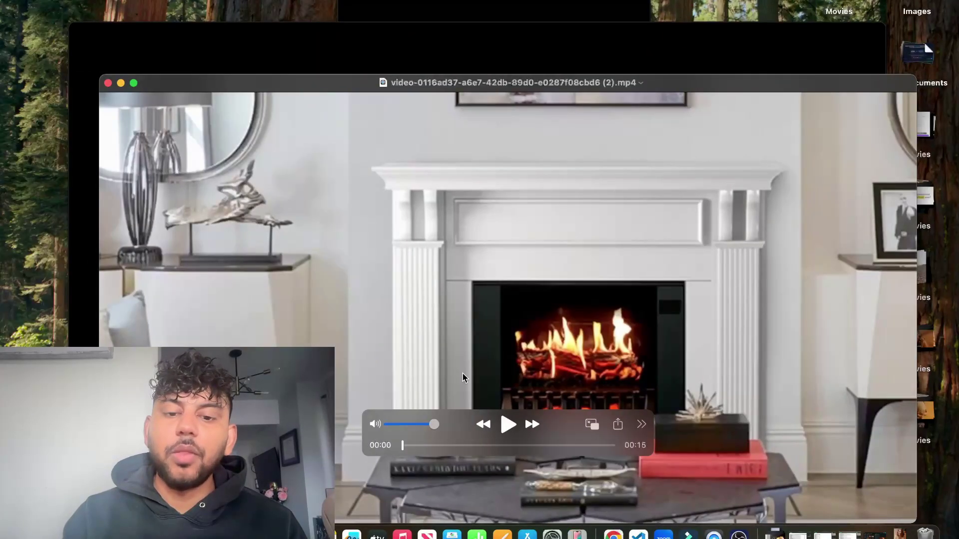
pyautogui.moveTo(447, 101); pyautogui.dragTo(381, 33)
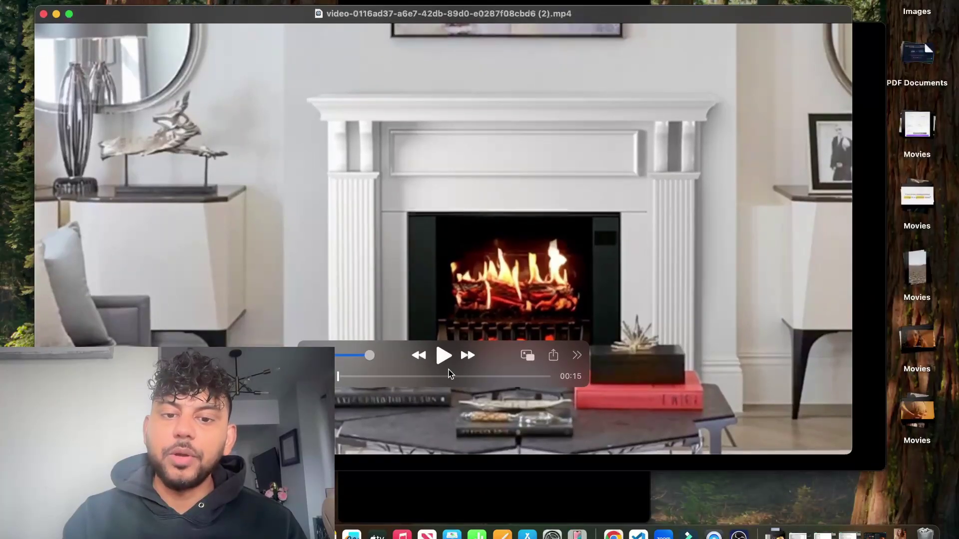
pyautogui.click(443, 357)
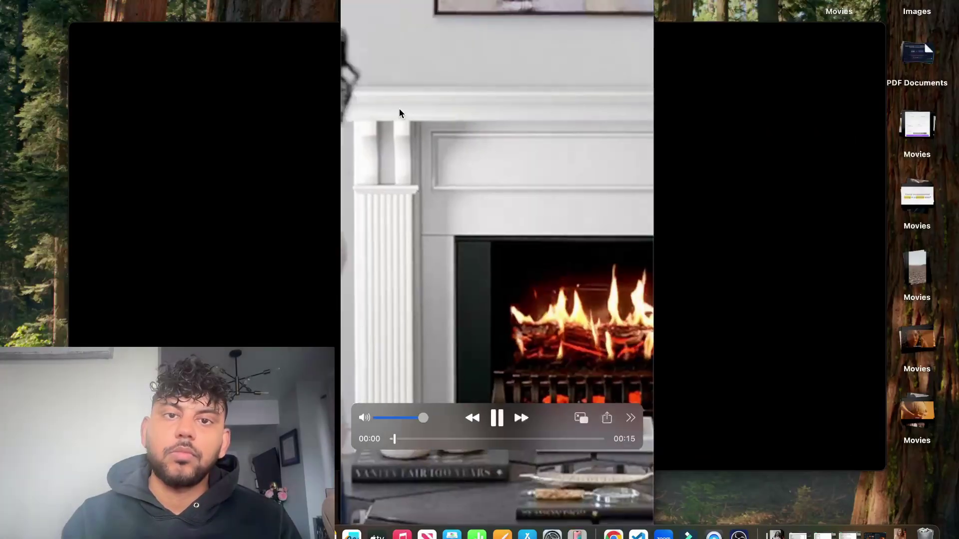
pyautogui.press('super+ctrl+f')
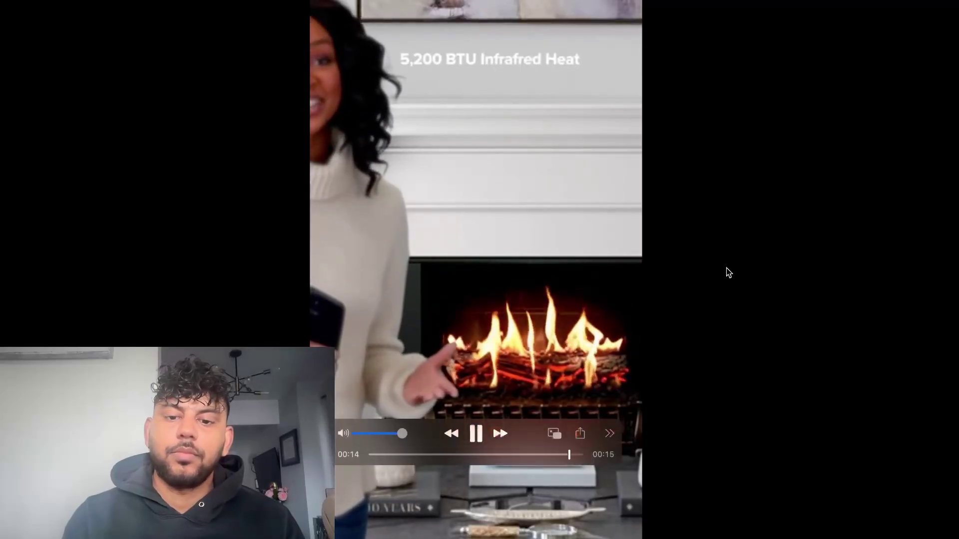
pyautogui.click(477, 436)
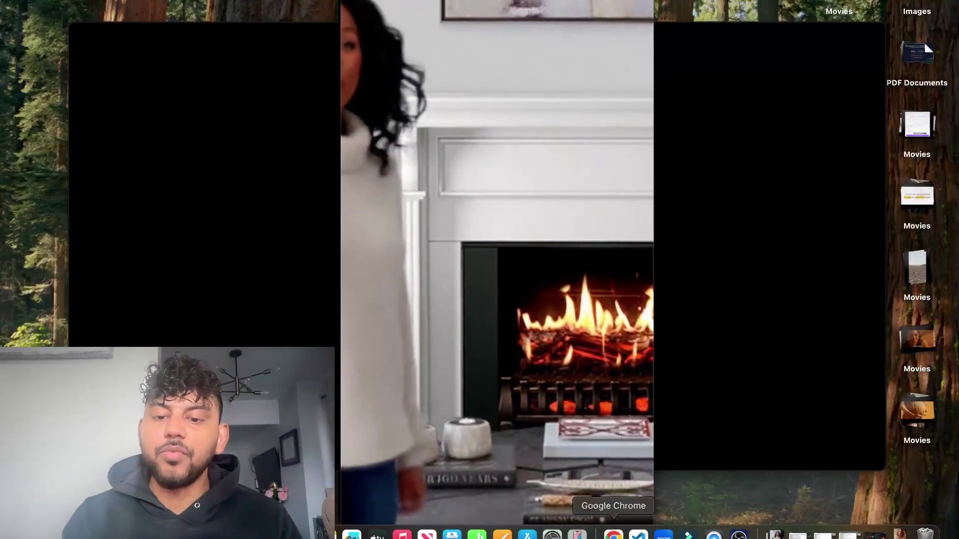
pyautogui.click(613, 533)
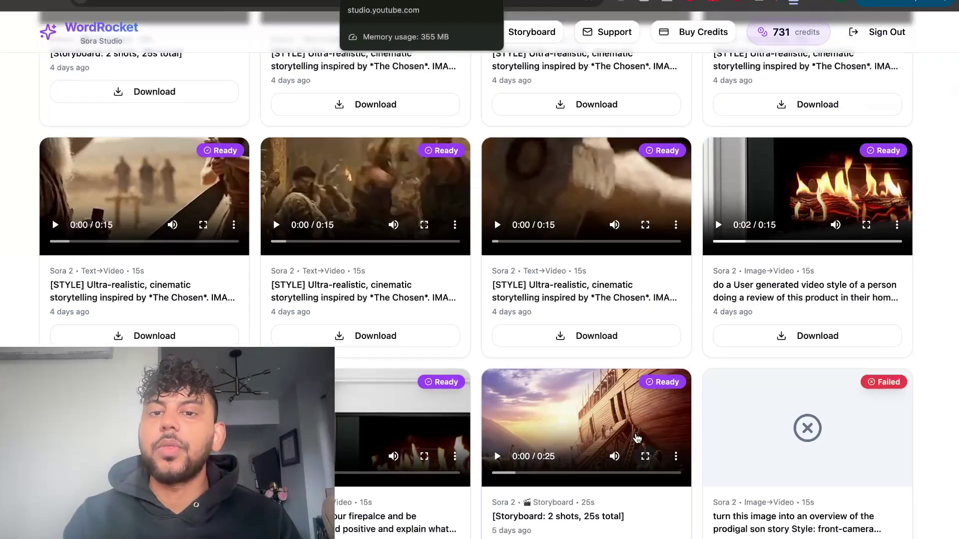
pyautogui.scroll(-10, 637, 438)
pyautogui.scroll(-10, 637, 439)
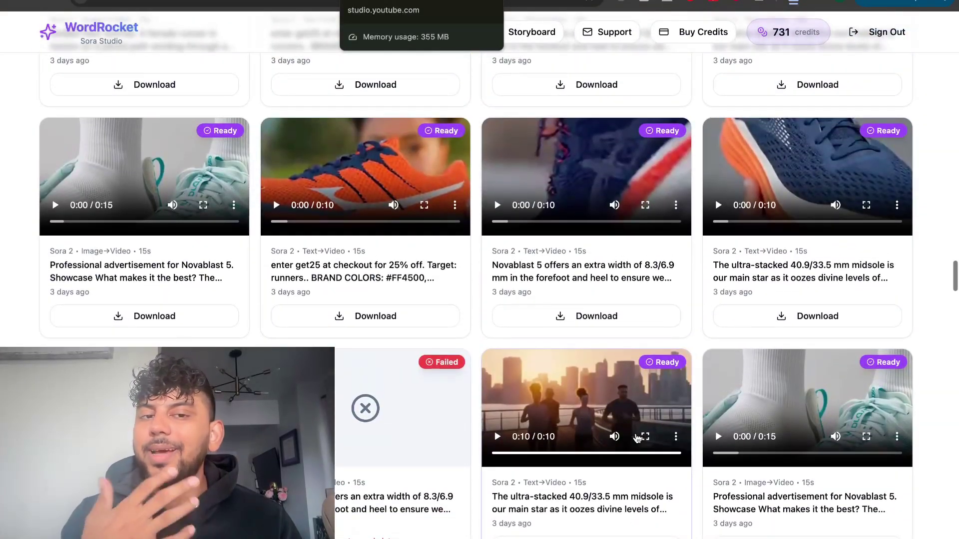
pyautogui.scroll(5, 636, 438)
pyautogui.scroll(5, 636, 438)
pyautogui.scroll(5, 635, 438)
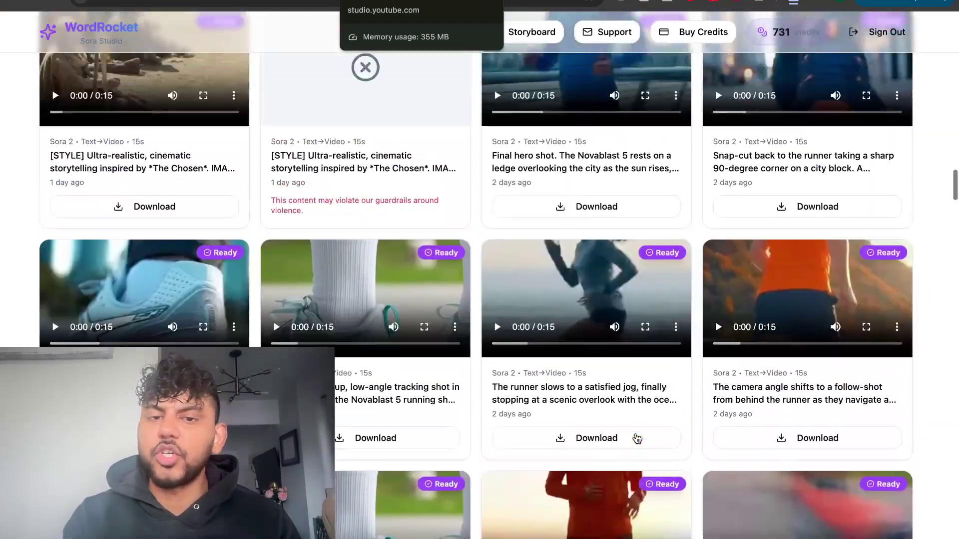
pyautogui.scroll(3, 636, 438)
pyautogui.scroll(5, 635, 439)
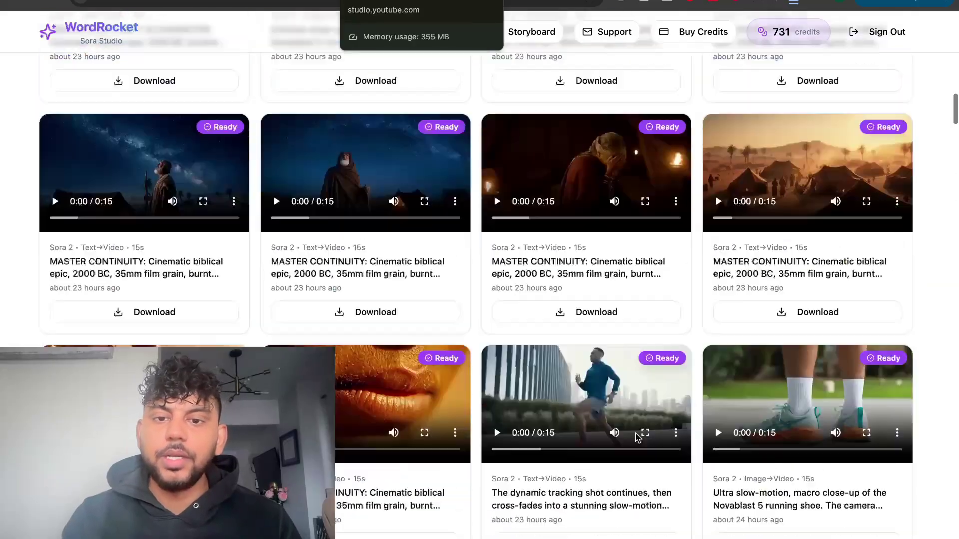
pyautogui.scroll(5, 636, 438)
pyautogui.scroll(5, 636, 380)
pyautogui.scroll(5, 513, 225)
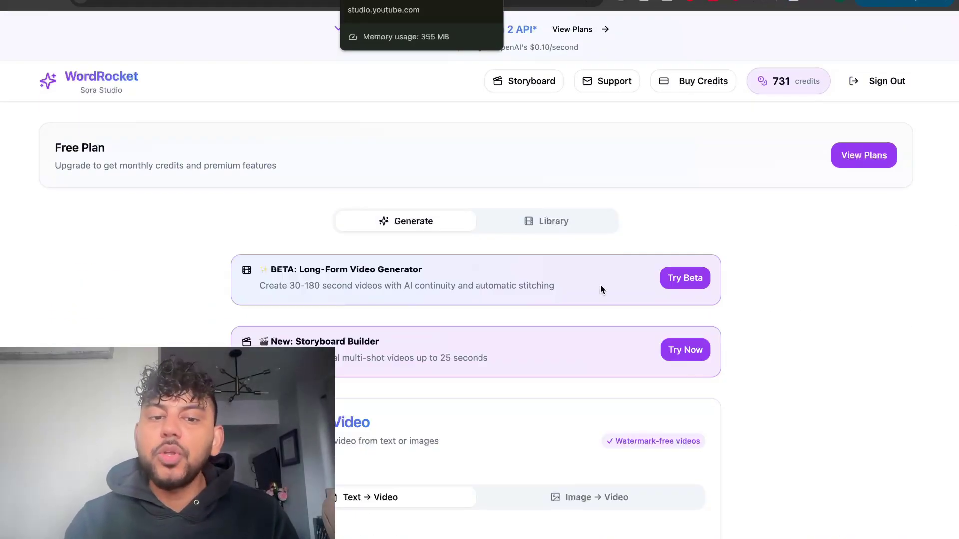
pyautogui.scroll(-1, 677, 280)
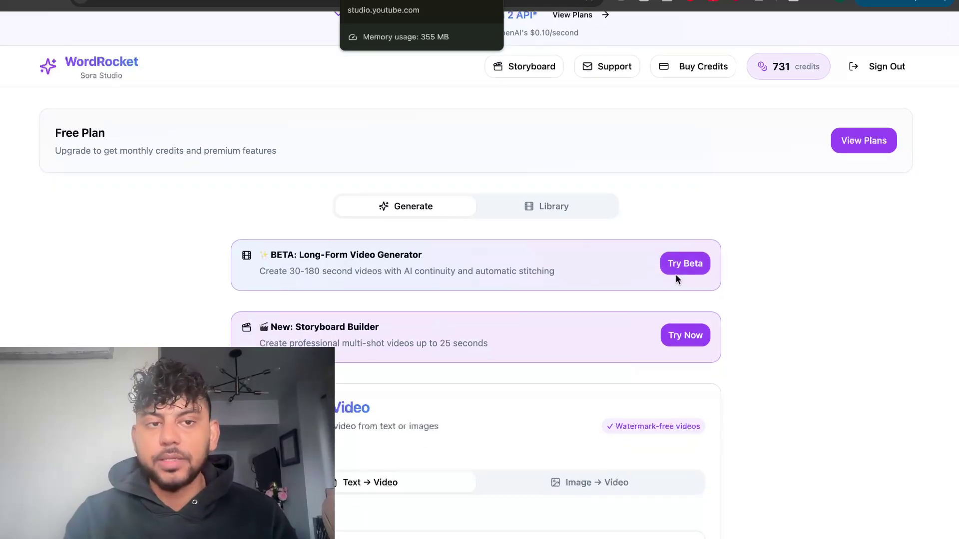
pyautogui.scroll(-3, 676, 279)
pyautogui.scroll(-2, 677, 279)
pyautogui.scroll(-10, 676, 280)
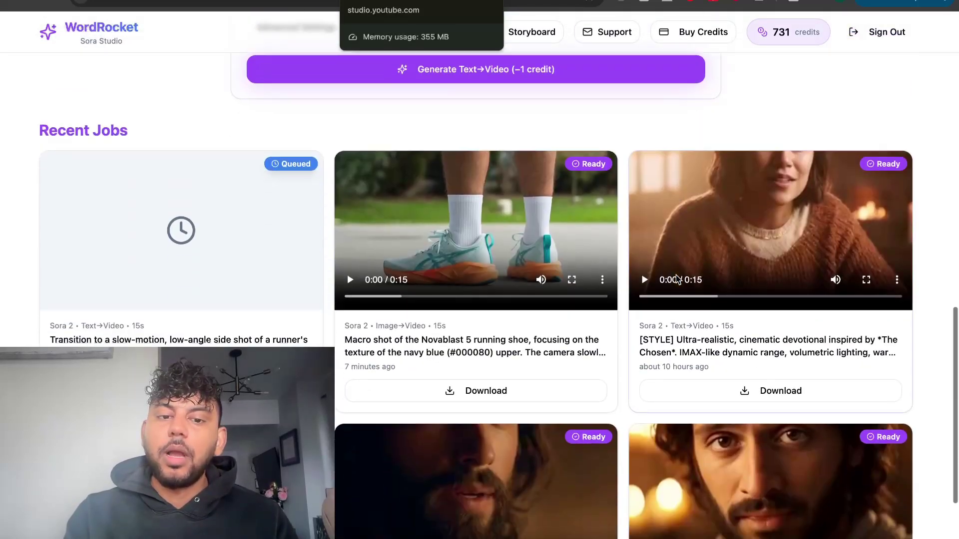
pyautogui.scroll(-2, 677, 279)
pyautogui.scroll(5, 677, 280)
pyautogui.scroll(4, 676, 279)
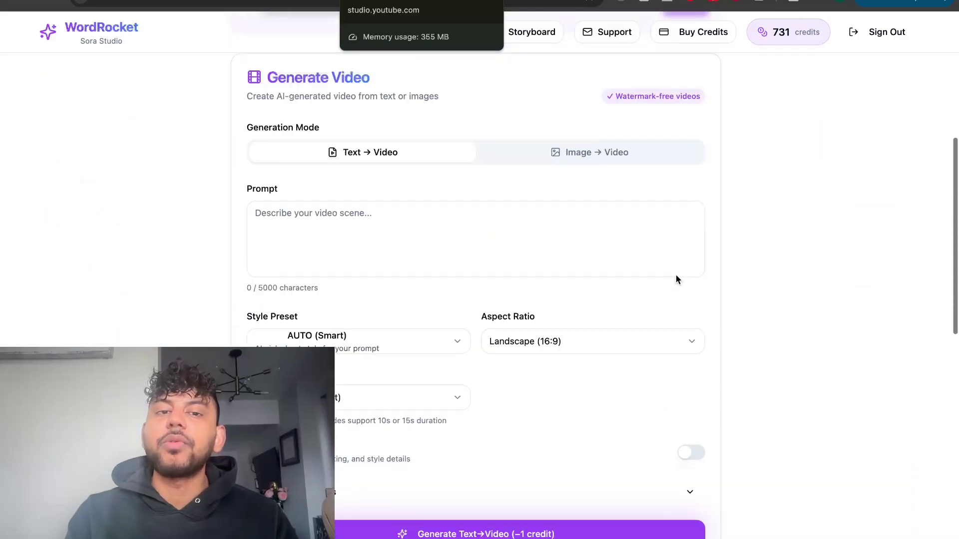
pyautogui.scroll(4, 676, 279)
pyautogui.scroll(-2, 774, 268)
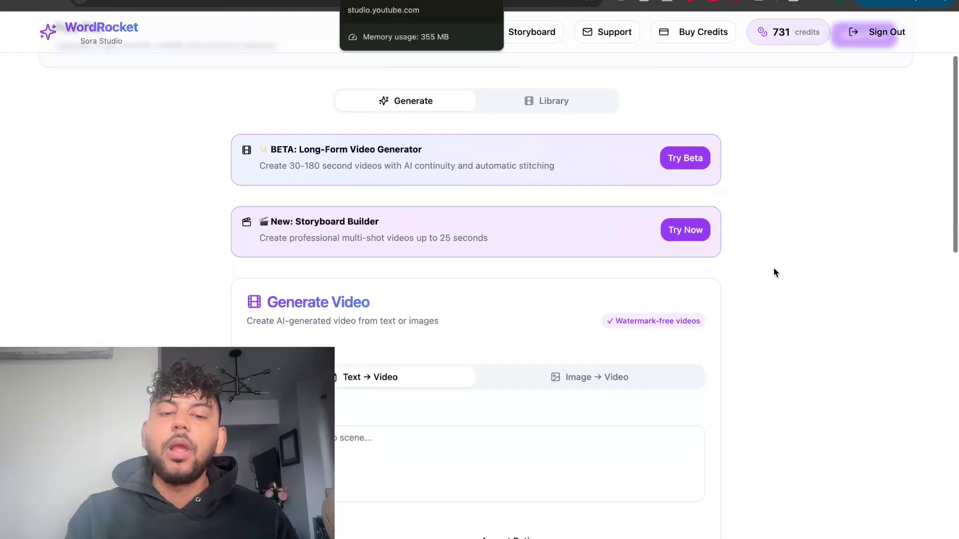
pyautogui.scroll(-5, 773, 273)
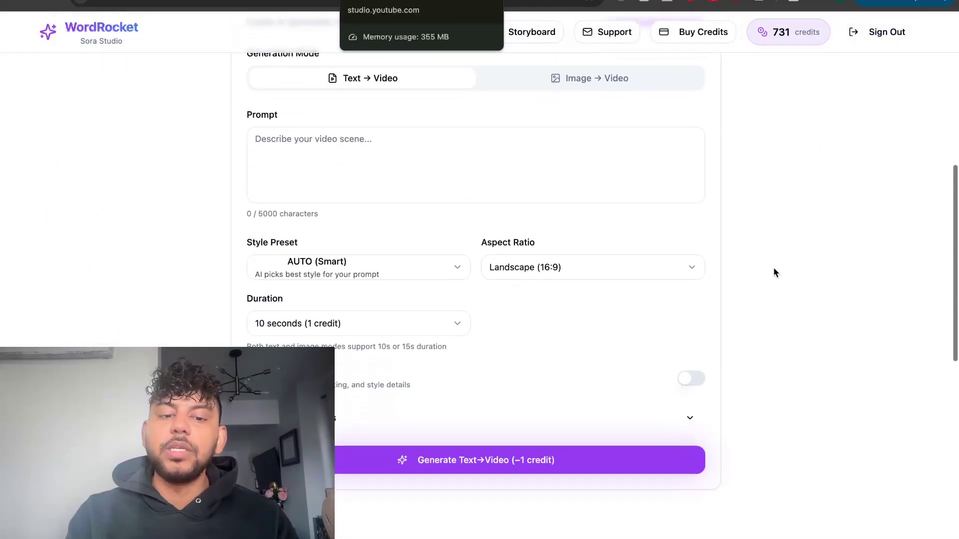
pyautogui.scroll(-1, 774, 273)
pyautogui.scroll(8, 774, 272)
pyautogui.scroll(1, 774, 273)
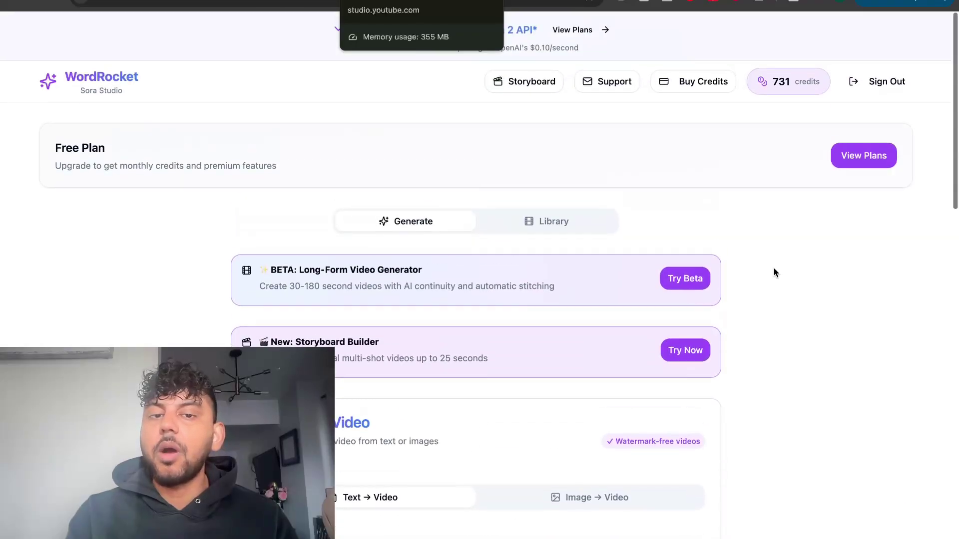